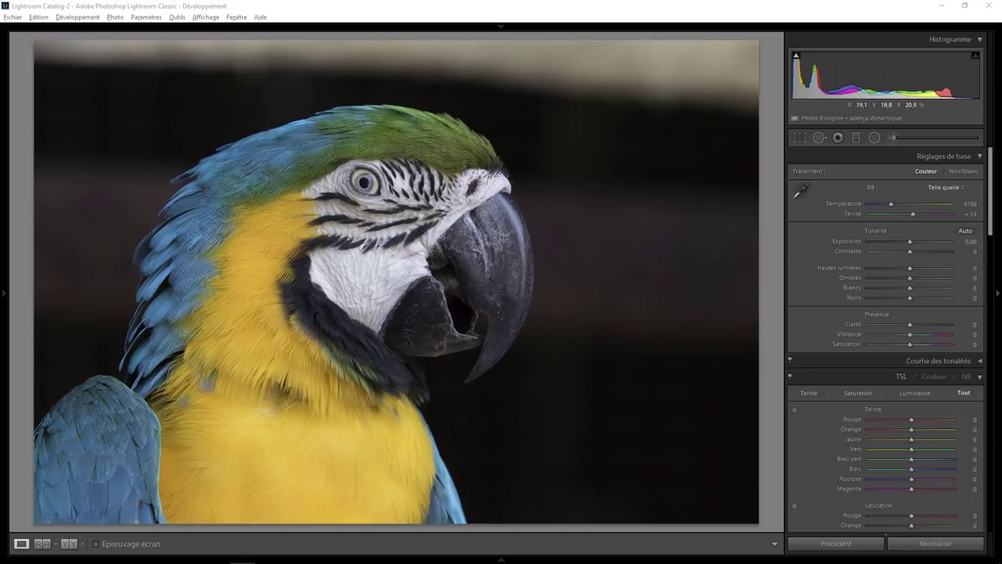
Zoom in to inspect the white cheek and yellow chest feathers, then return to full view.
left_click(402, 258)
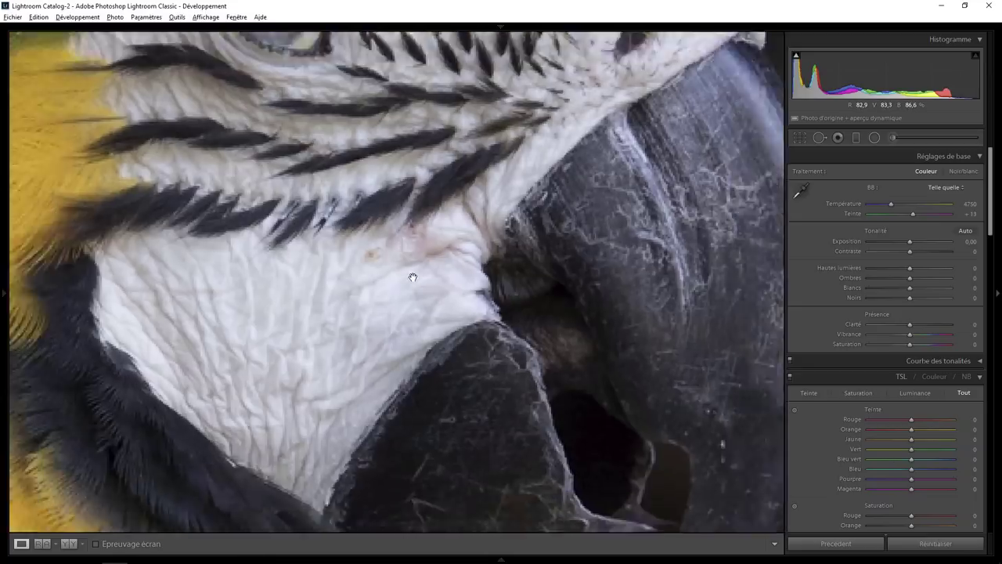
left_click(420, 239)
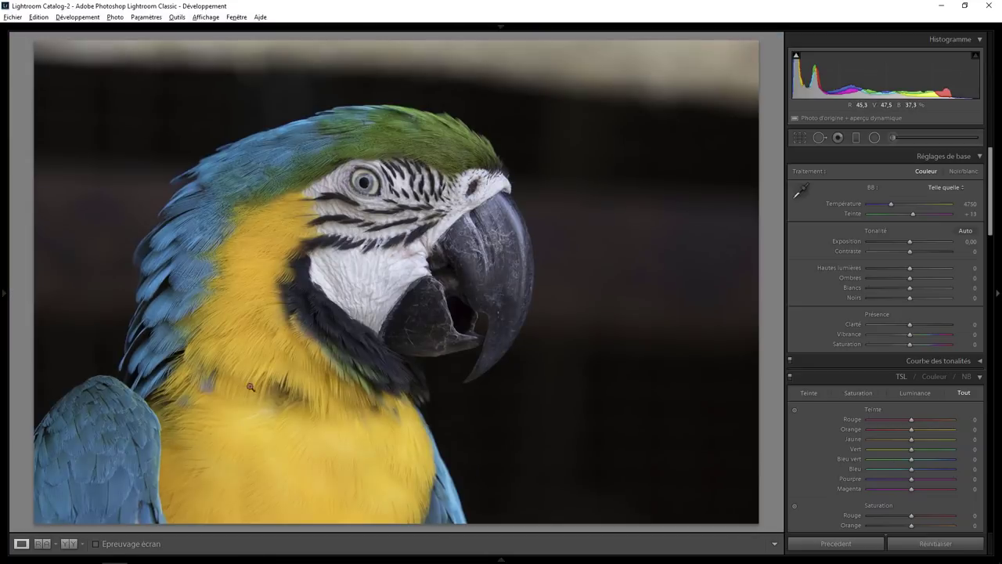
left_click(209, 386)
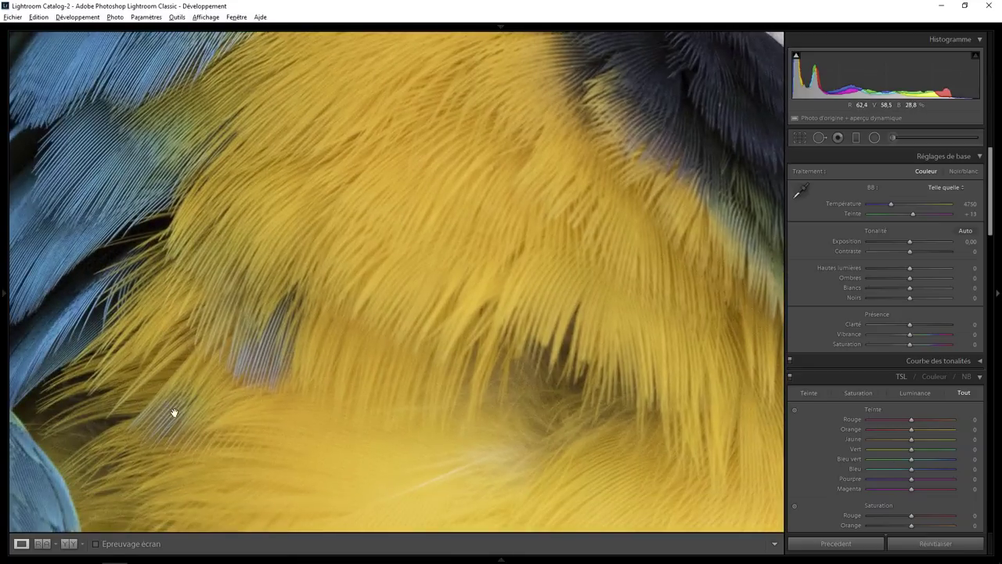
left_click(258, 354)
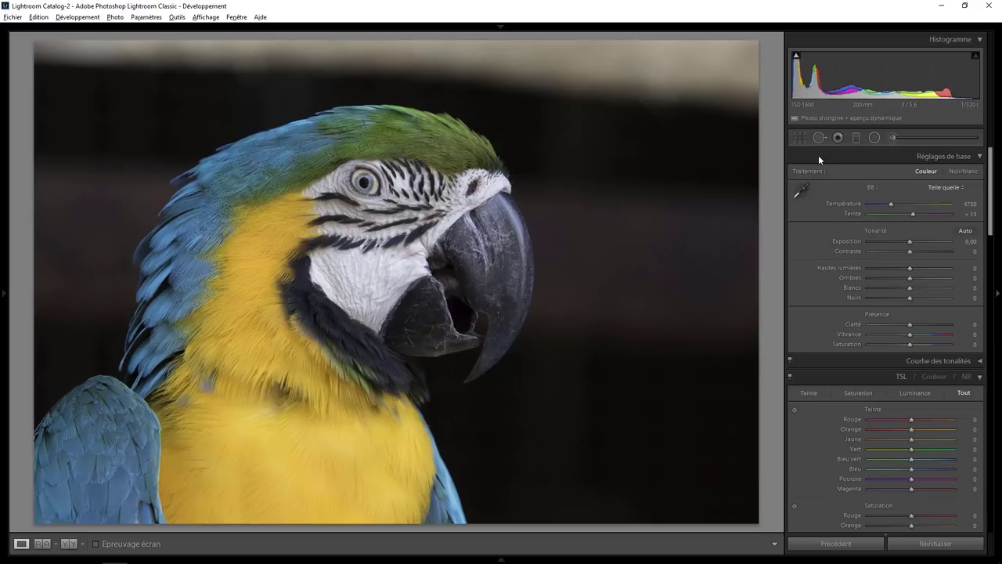
Paint an exposure −2,01, shadows −57 brush over the top, left and lower-right background.
left_click(891, 137)
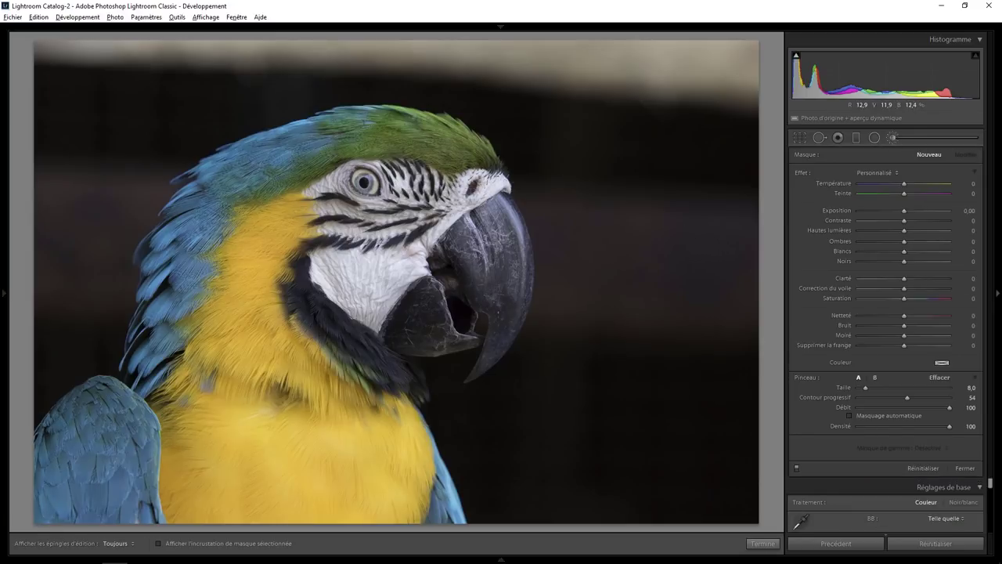
scroll(678, 236, "up", 5)
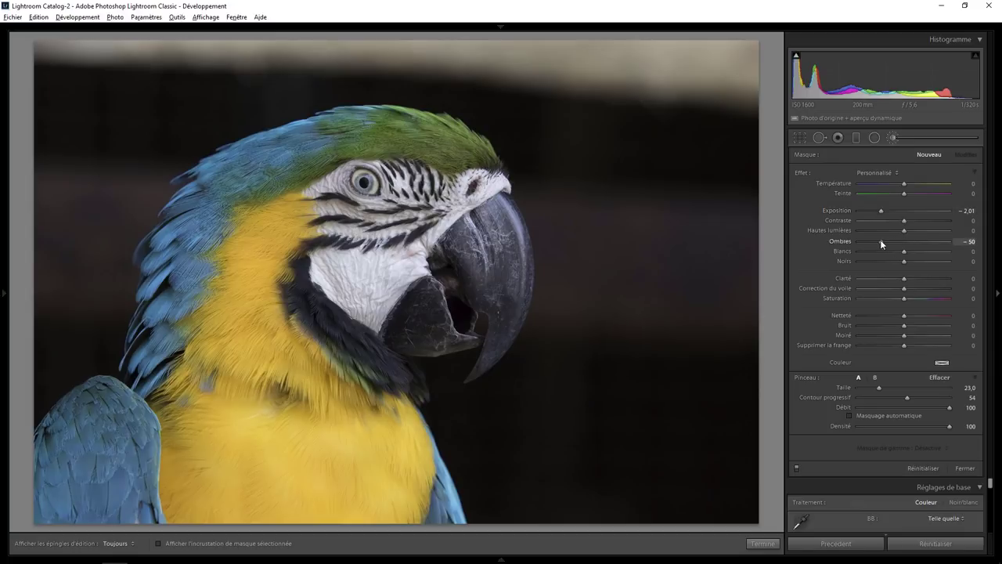
left_click_drag(881, 244, 878, 244)
key("h")
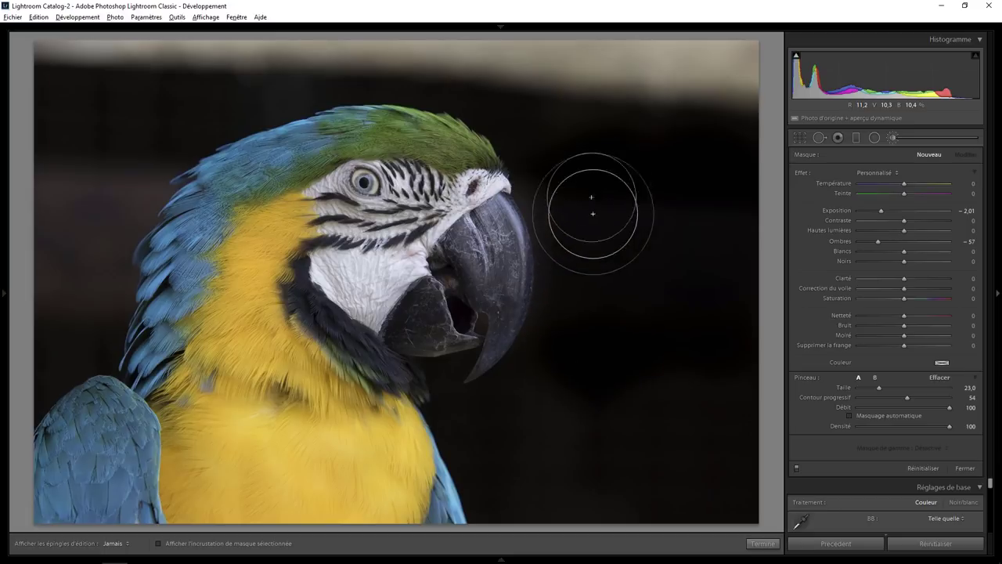
mouse_move(586, 196)
left_mouse_down()
mouse_move(474, 29)
mouse_move(167, 44)
mouse_move(101, 67)
left_mouse_up()
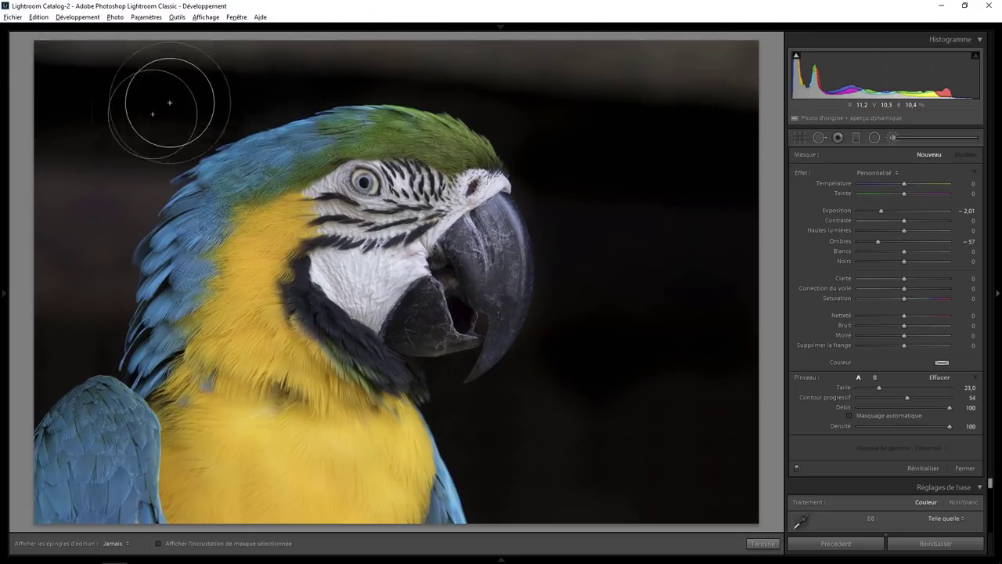
mouse_move(169, 102)
left_mouse_down()
mouse_move(68, 224)
mouse_move(149, 146)
mouse_move(60, 314)
mouse_move(34, 336)
mouse_move(44, 258)
left_mouse_up()
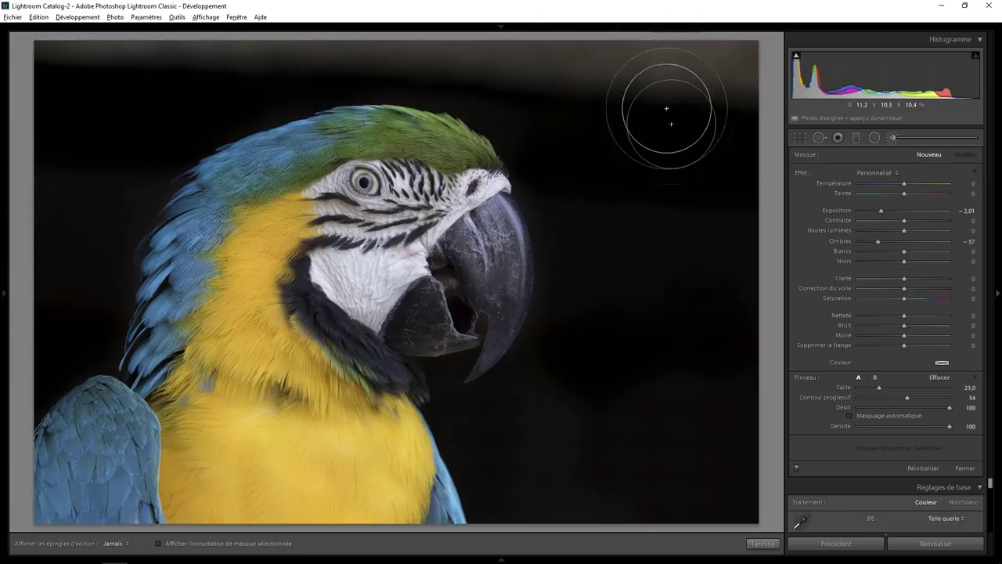
mouse_move(543, 430)
left_mouse_down()
mouse_move(727, 392)
mouse_move(538, 473)
mouse_move(487, 470)
left_mouse_up()
scroll(605, 426, "down", 5)
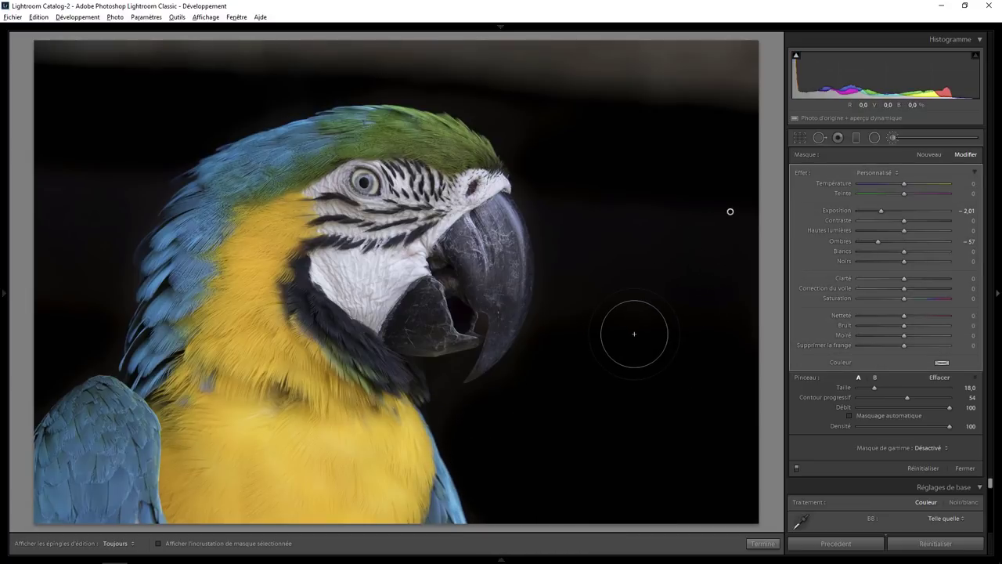
Show the red mask overlay and paint the dark gap above the beak into the mask.
key("o")
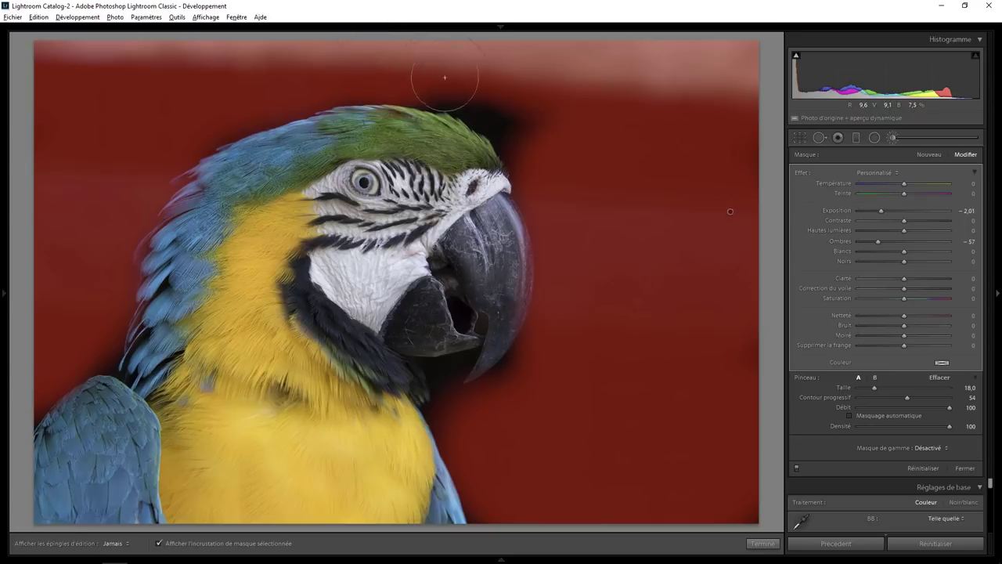
mouse_move(444, 77)
left_mouse_down()
mouse_move(506, 111)
mouse_move(547, 168)
left_mouse_up()
scroll(486, 409, "down", 5)
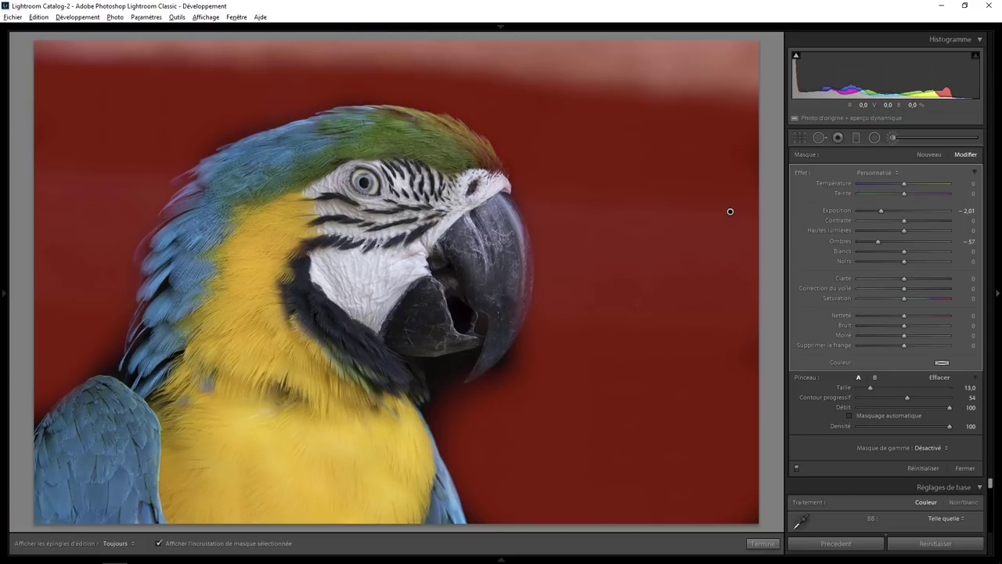
scroll(519, 392, "down", 2)
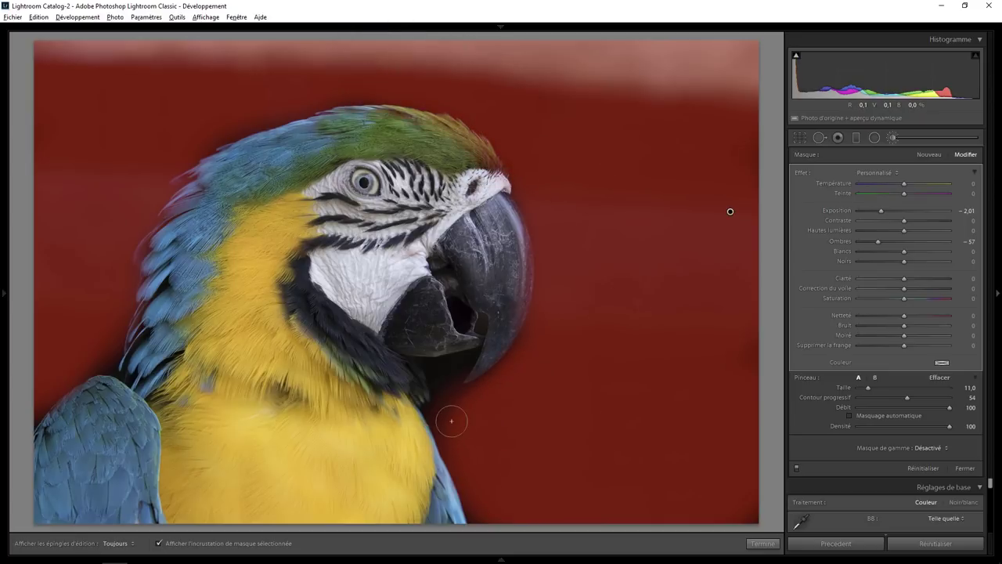
scroll(451, 421, "down", 5)
scroll(449, 403, "up", 3)
scroll(82, 282, "up", 3)
Erase mask spill along the macaw's edges with a smaller Alt-erase brush.
key("alt")
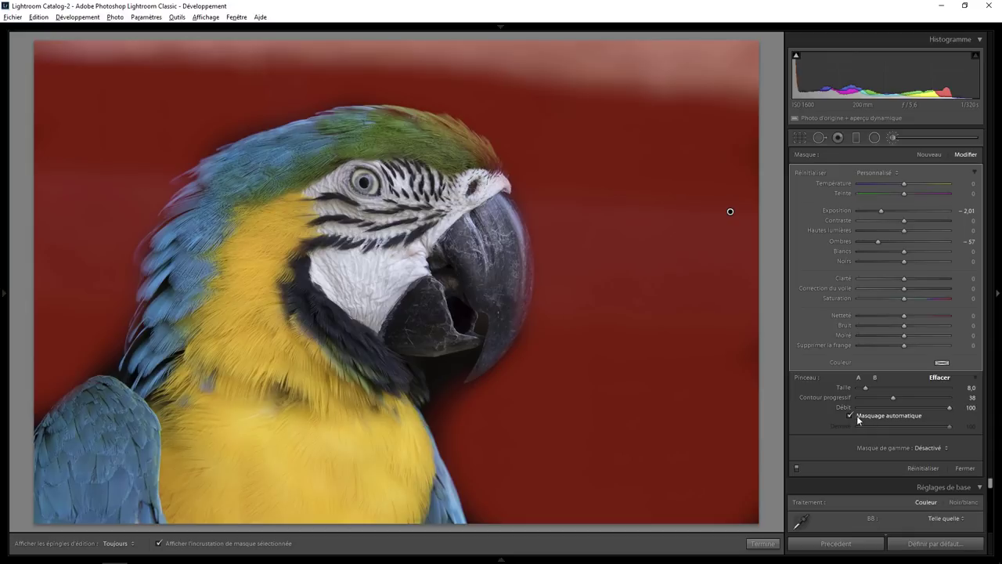
key("h")
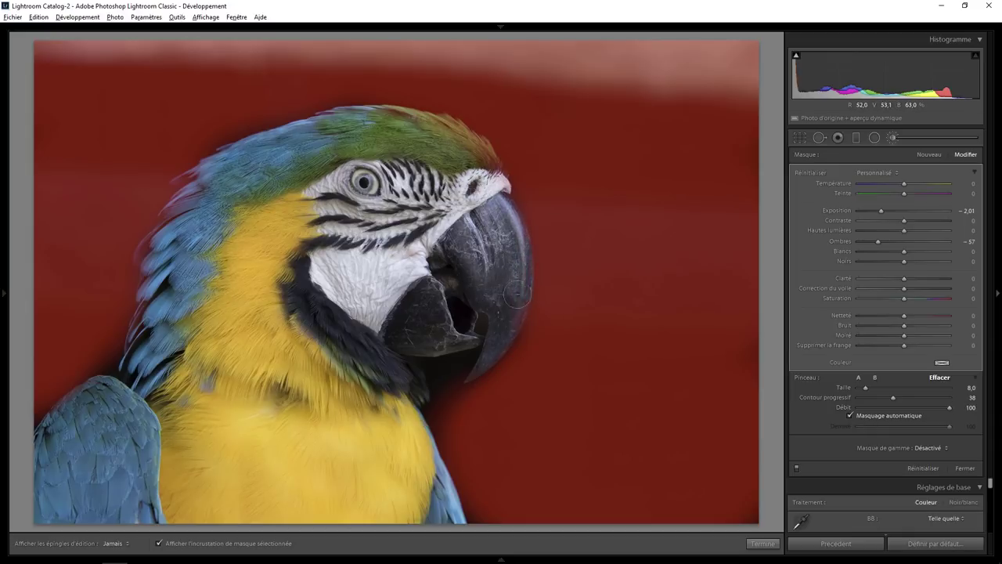
key("bracketleft")
key("h")
key("h")
key("alt")
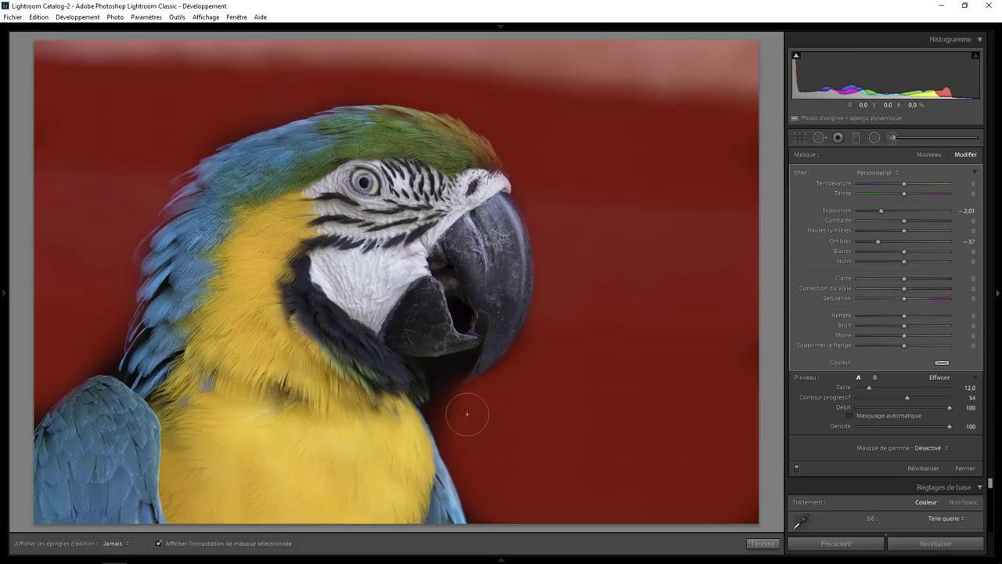
key("h")
key("alt")
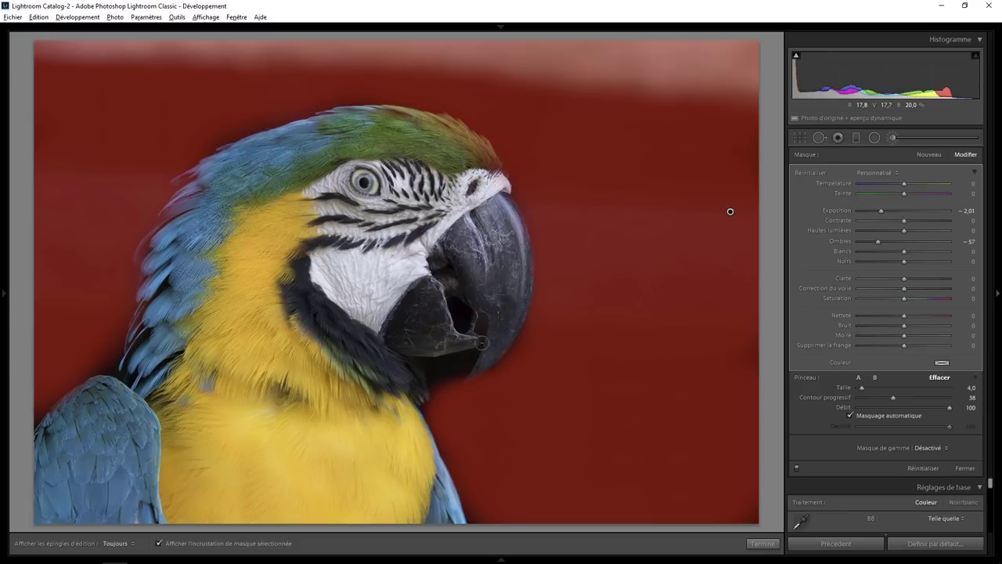
key("h")
key("h")
key("]")
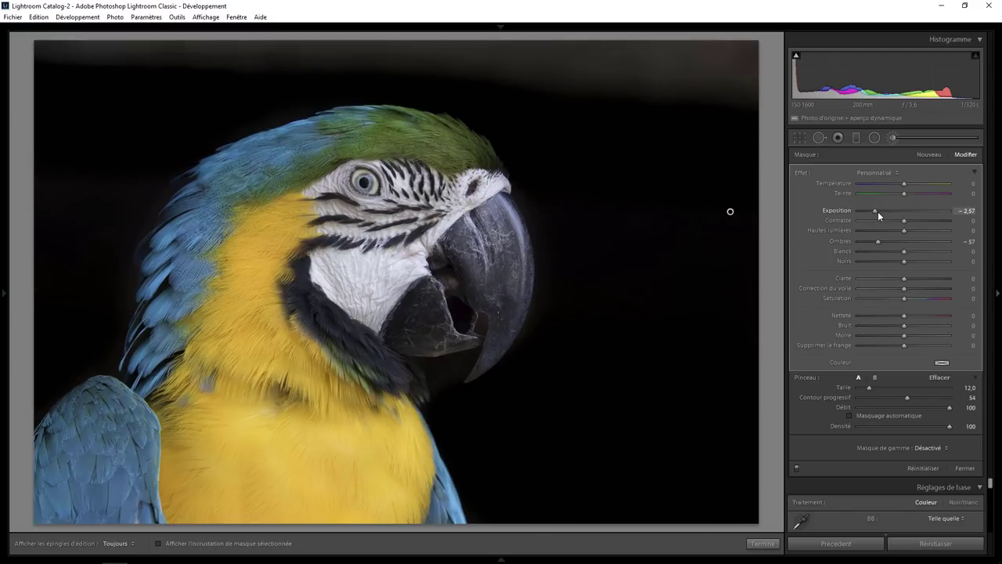
Darken the background brush slightly, then add a second −3,91 exposure brush over the top haze band.
left_click_drag(872, 212, 870, 208)
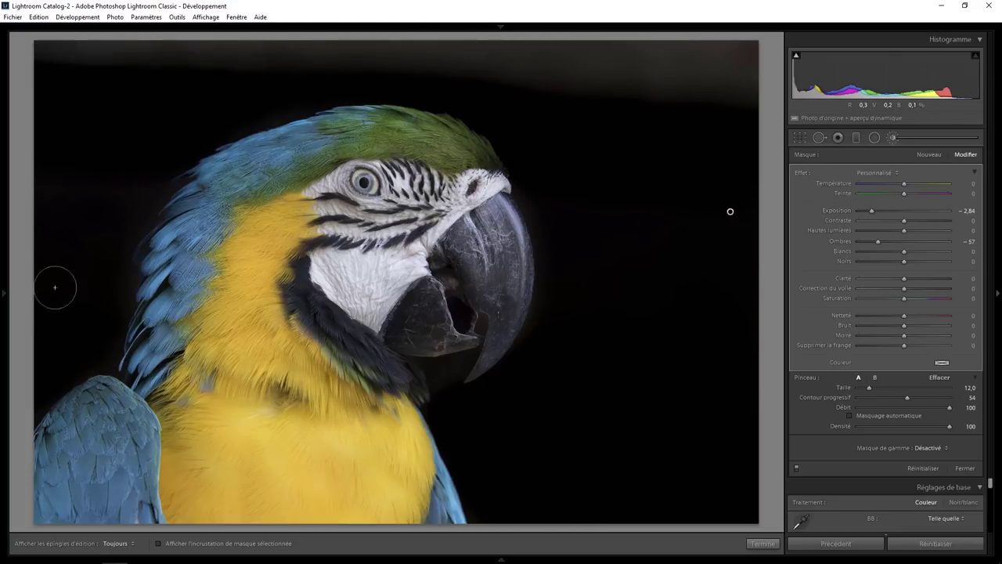
left_click(930, 155)
scroll(716, 72, "up", 4)
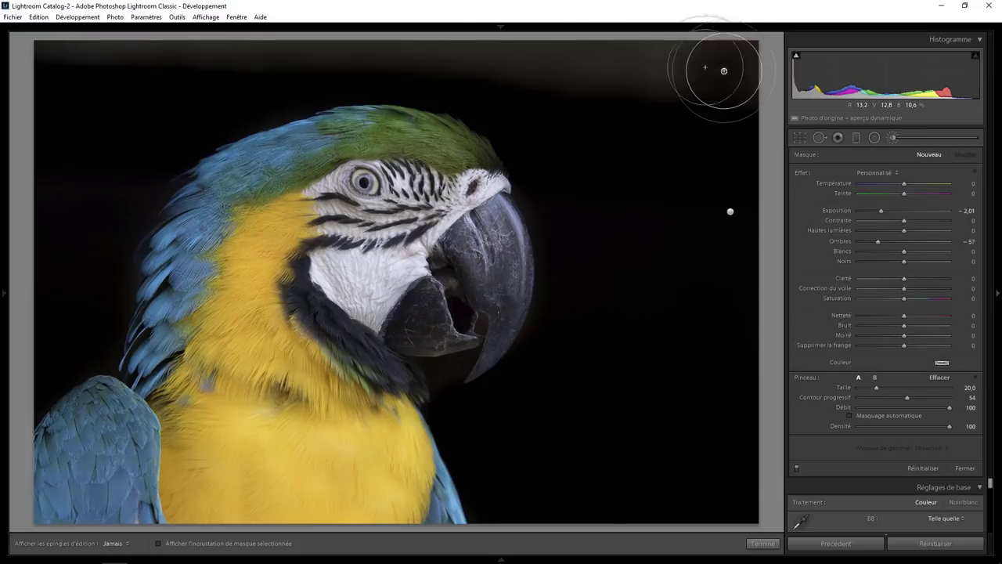
mouse_move(722, 70)
left_mouse_down()
mouse_move(537, 41)
mouse_move(727, 39)
mouse_move(145, 43)
mouse_move(79, 23)
left_mouse_up()
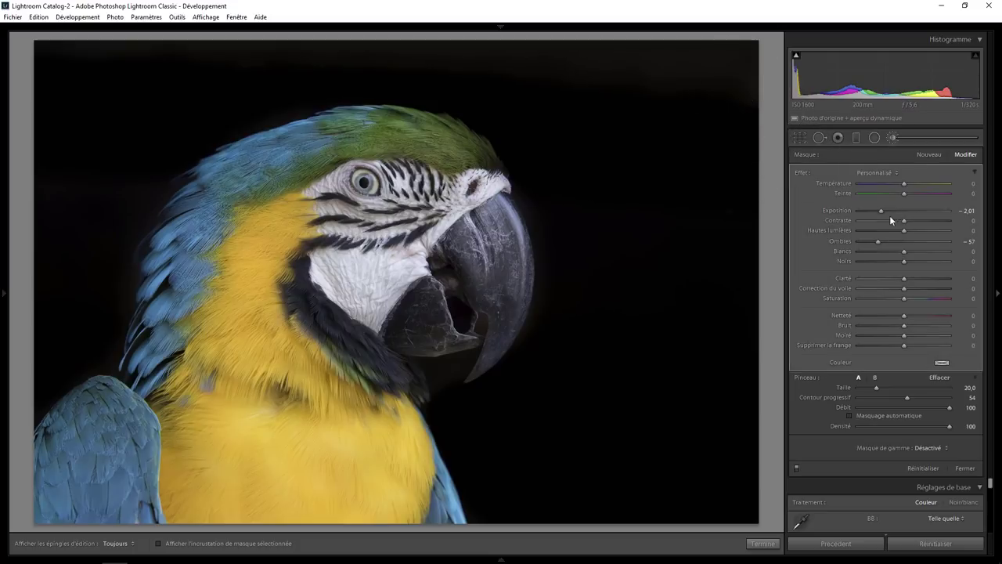
left_click_drag(879, 210, 859, 210)
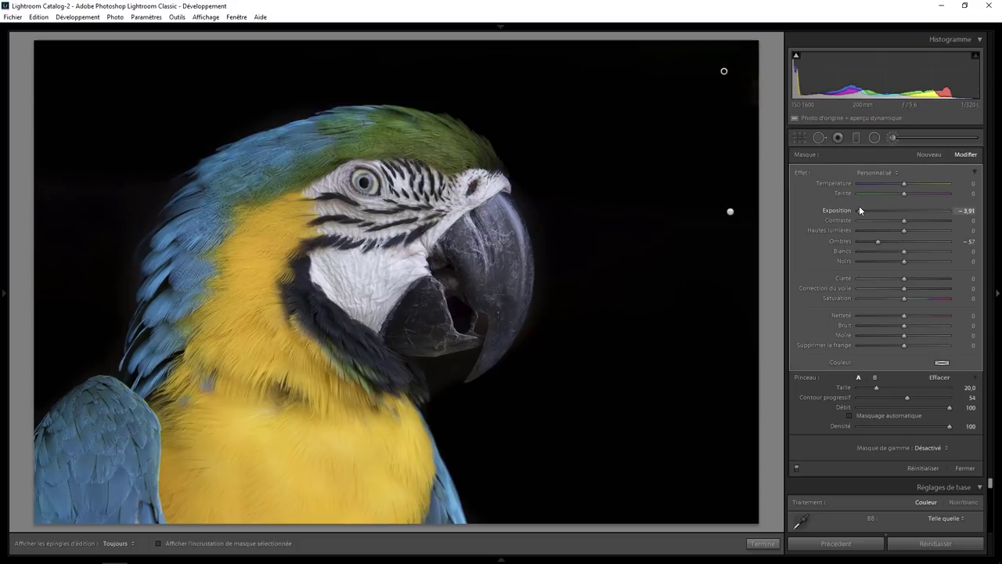
left_click(799, 137)
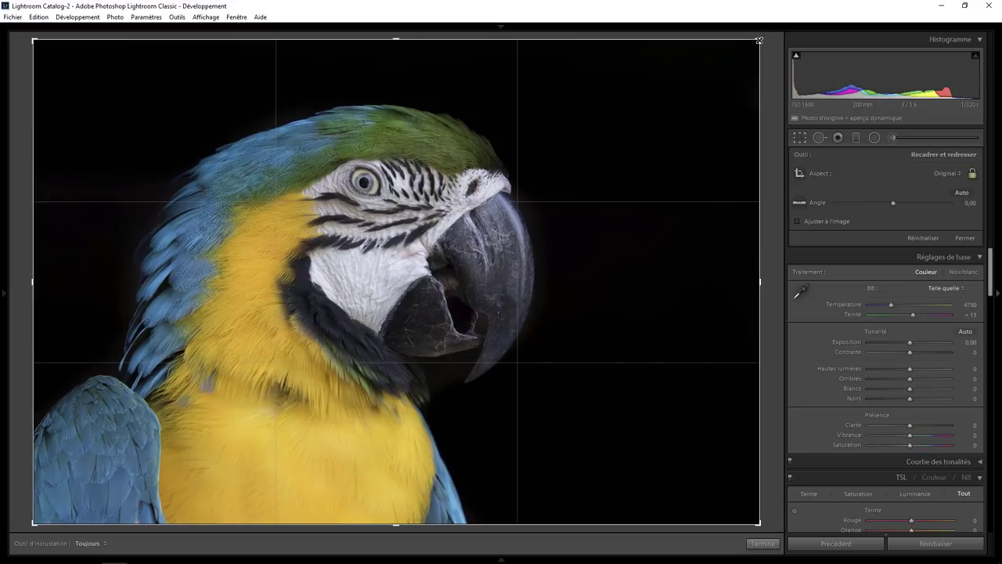
Pull the top-right crop corner inward and apply the tighter crop.
left_click_drag(757, 41, 751, 50)
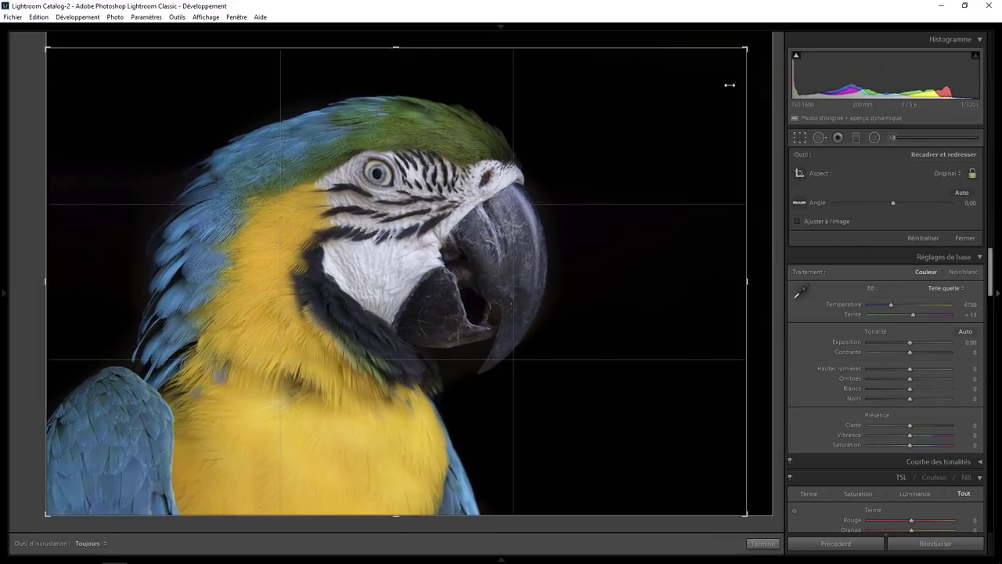
left_click(762, 543)
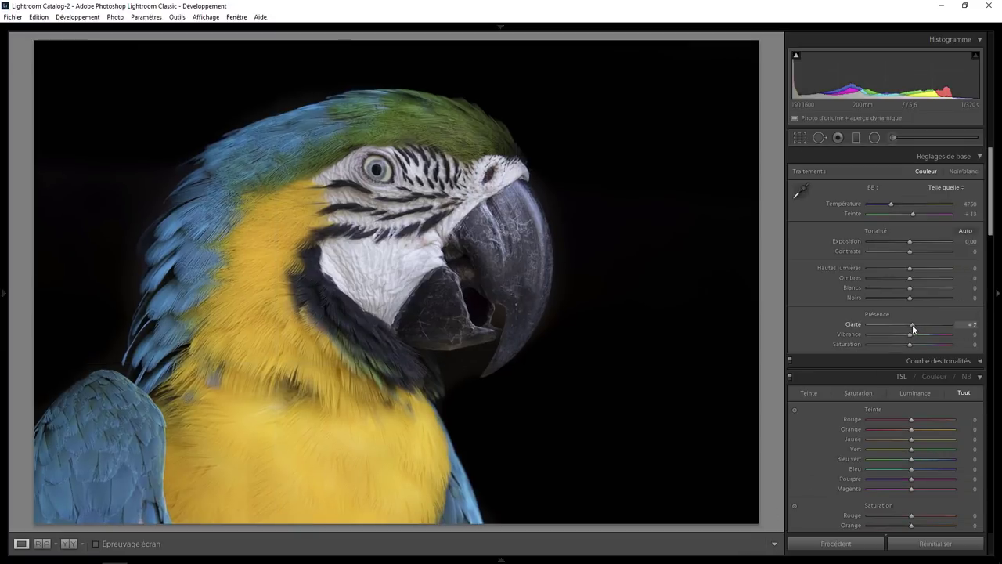
Set Clarity to +27, Whites to +20 and Vibrance to +12 in the Basic panel.
mouse_move(912, 324)
left_mouse_down()
mouse_move(941, 324)
mouse_move(910, 332)
mouse_move(919, 332)
left_mouse_up()
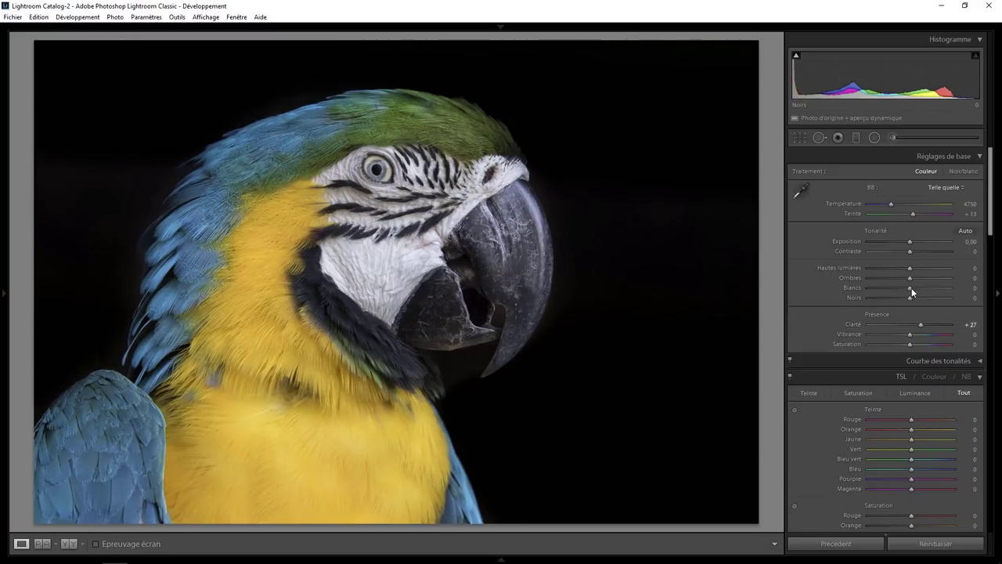
mouse_move(909, 292)
left_mouse_down()
mouse_move(940, 287)
mouse_move(907, 289)
mouse_move(918, 287)
left_mouse_up()
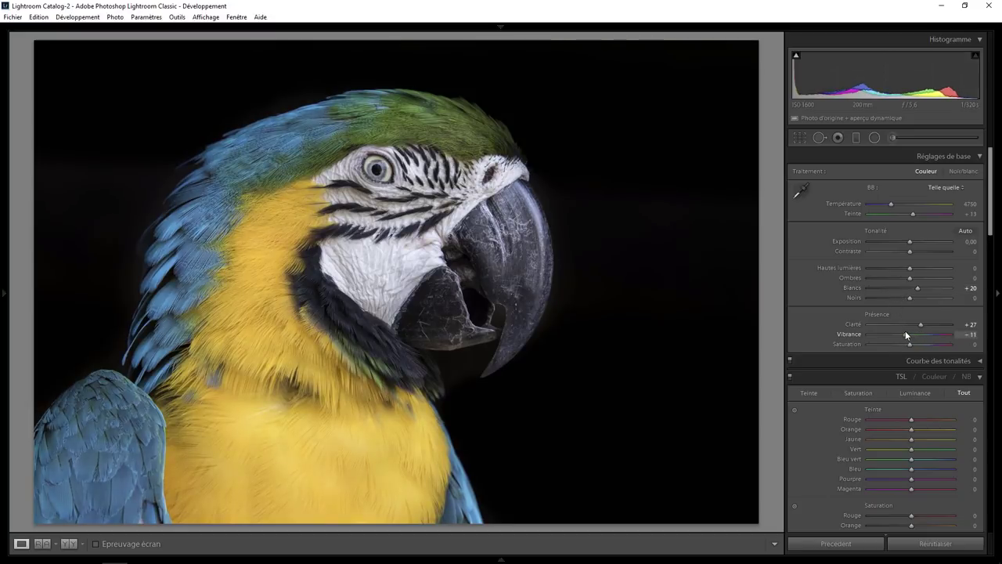
left_click_drag(910, 337, 916, 334)
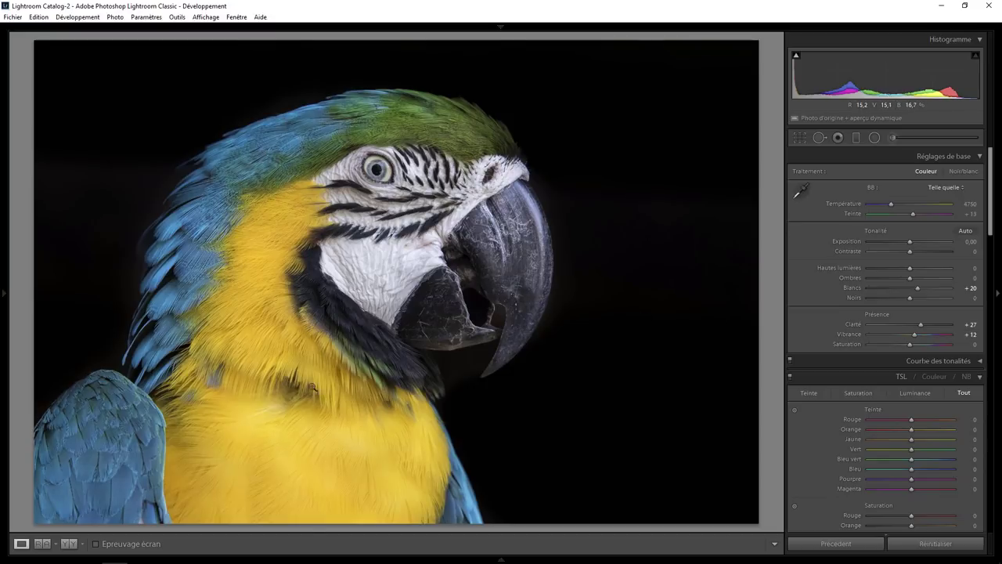
Zoom into the white cheek and heal its brown spot with a zero-feather Spot Removal brush.
left_click(422, 244)
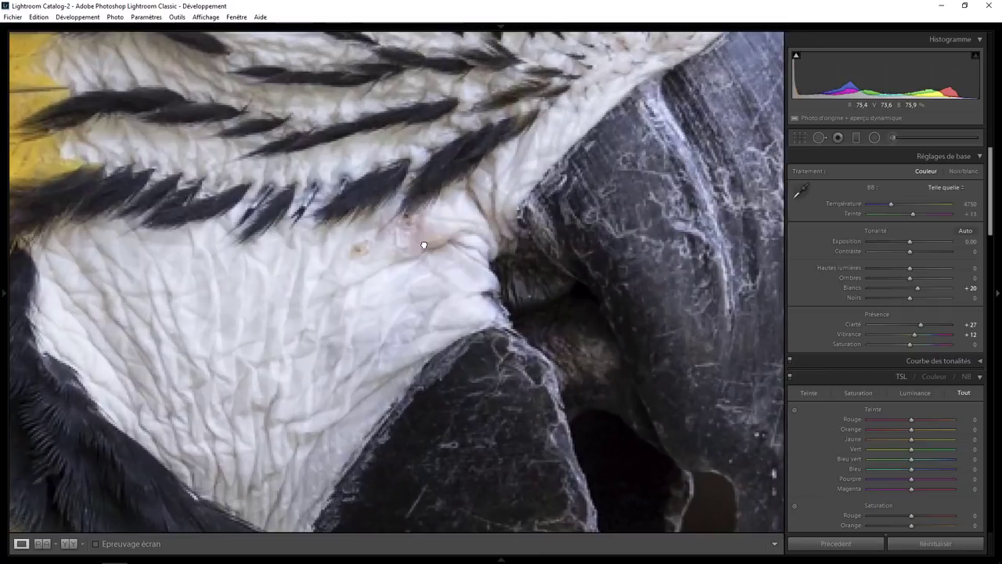
left_click(819, 137)
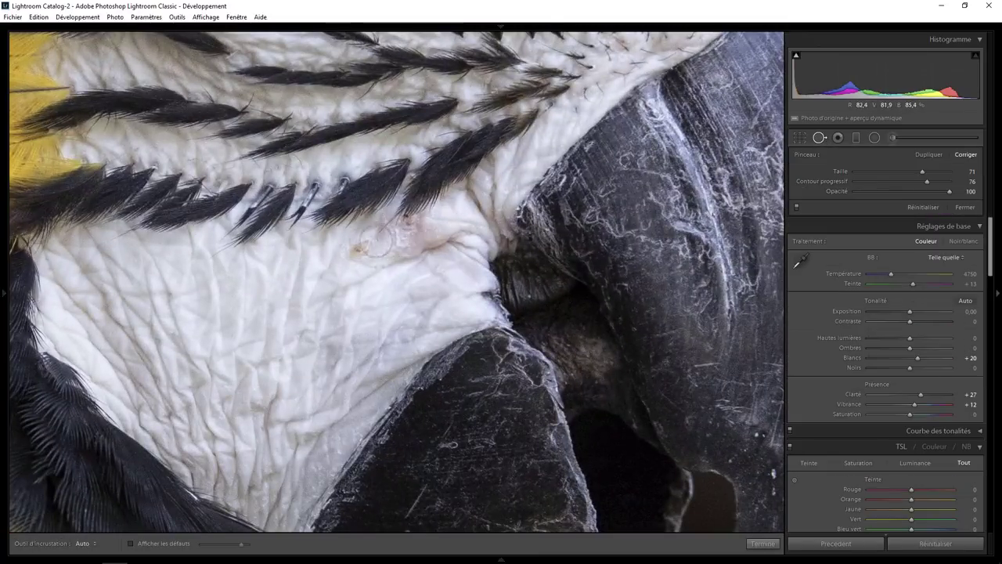
scroll(375, 244, "down", 2)
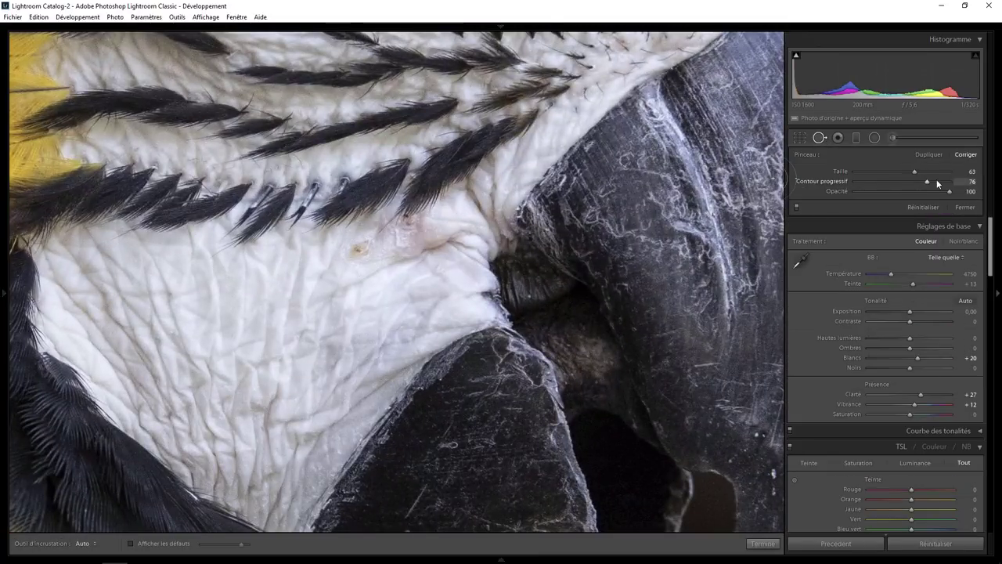
left_click_drag(926, 182, 852, 182)
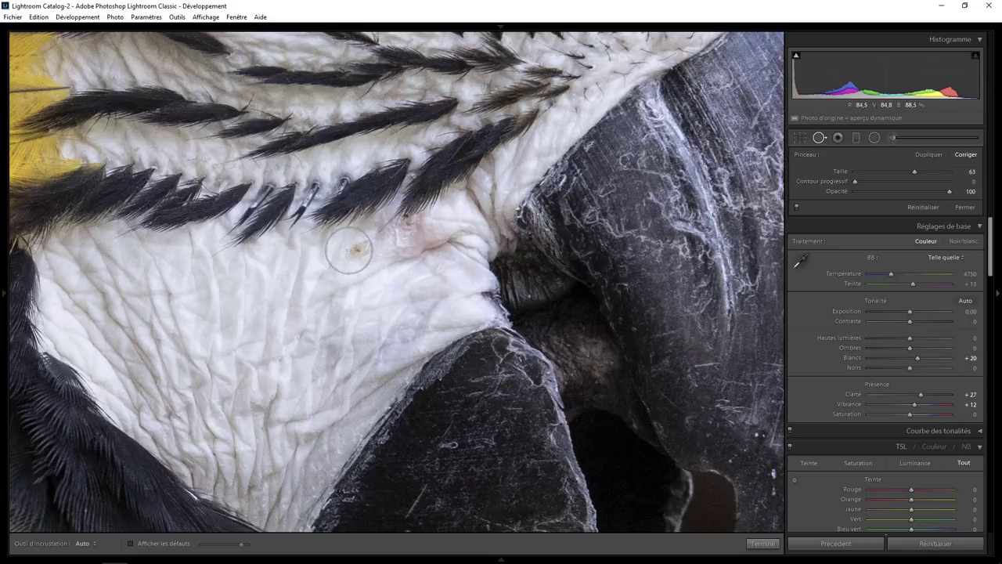
scroll(353, 252, "down", 2)
scroll(355, 252, "down", 2)
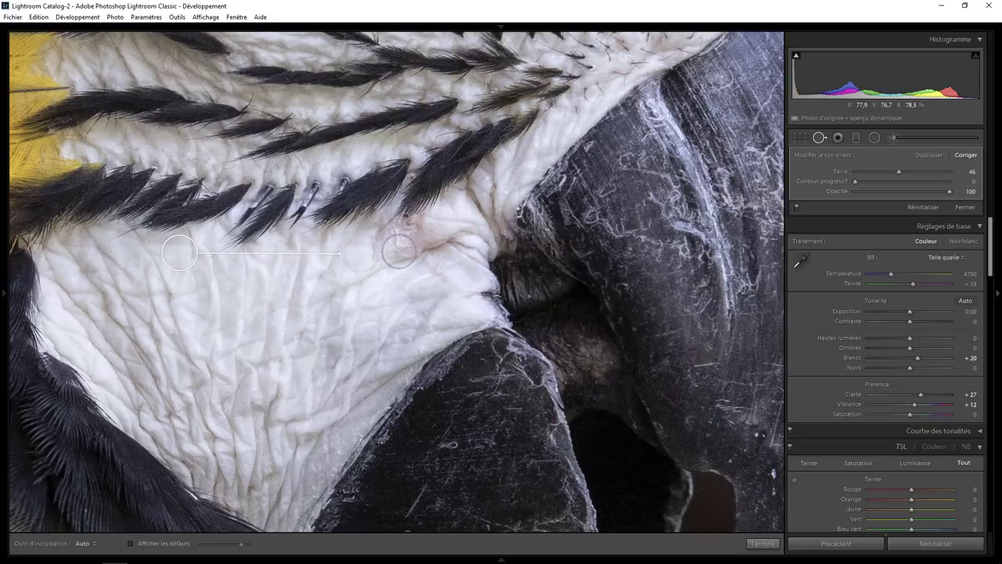
left_click(891, 137)
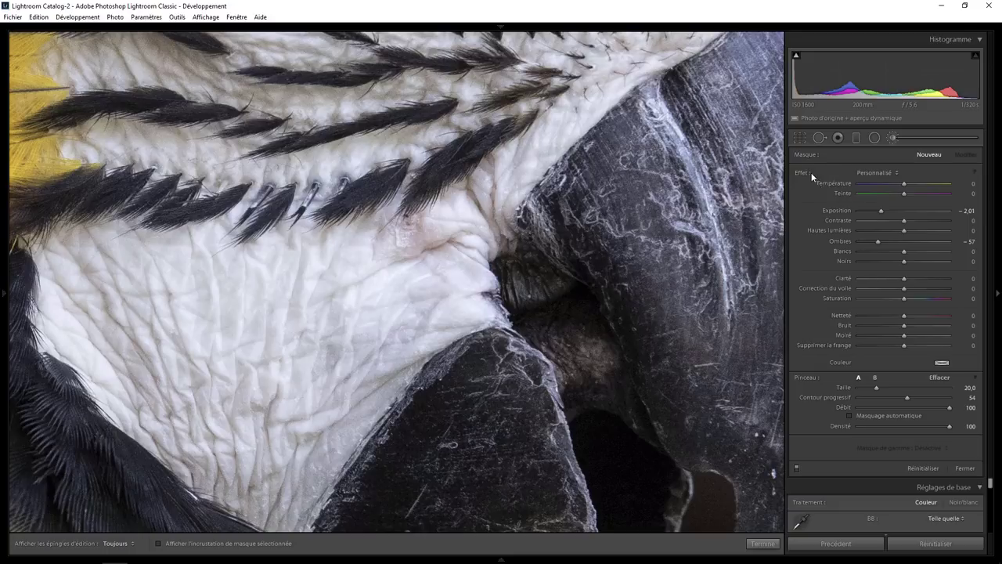
Paint a saturation −68 brush over the pinkish cheek blemish, set highlights +3, and compare.
double_click(802, 173)
left_click_drag(876, 298, 873, 299)
scroll(419, 231, "down", 5)
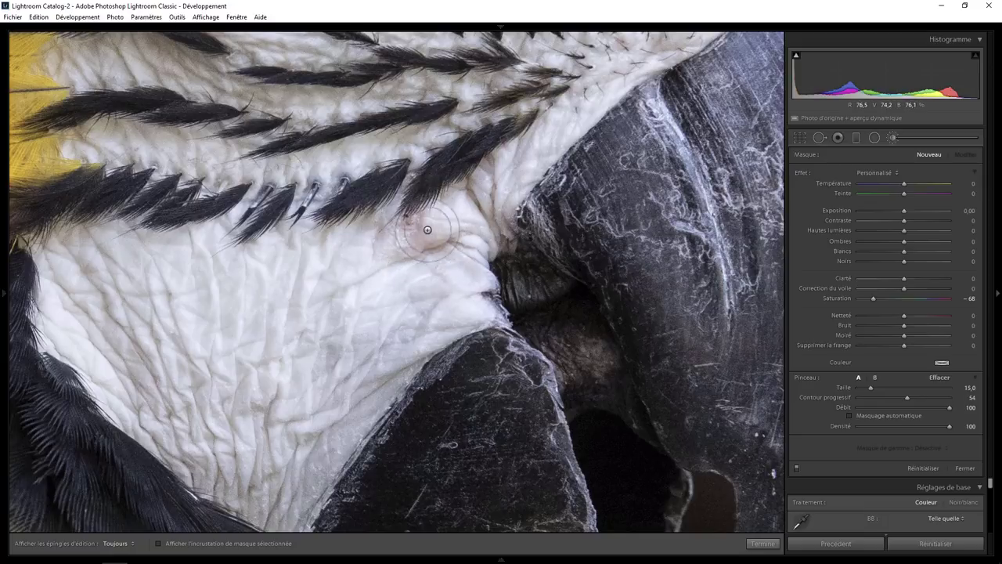
scroll(419, 231, "down", 4)
key("h")
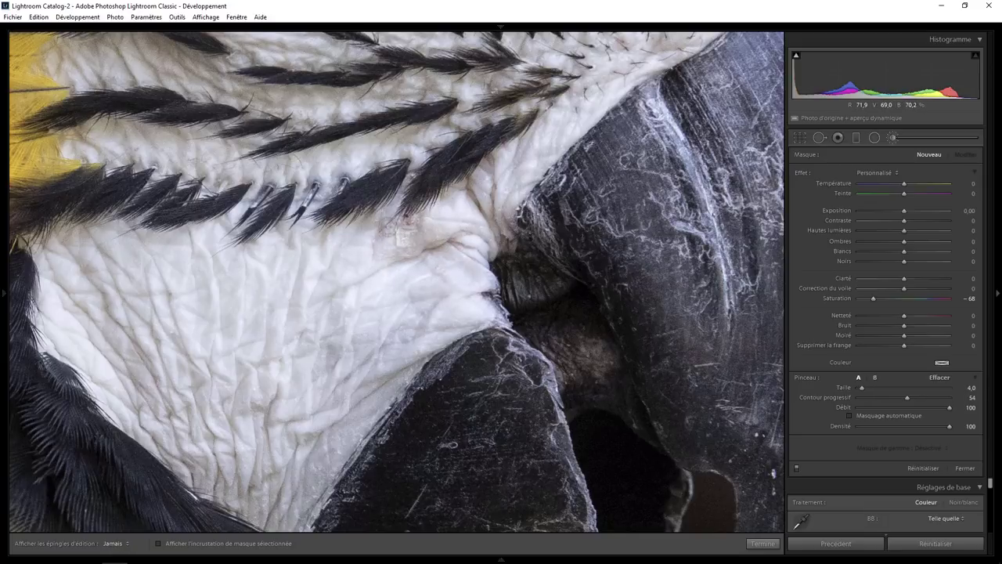
left_click_drag(419, 221, 463, 249)
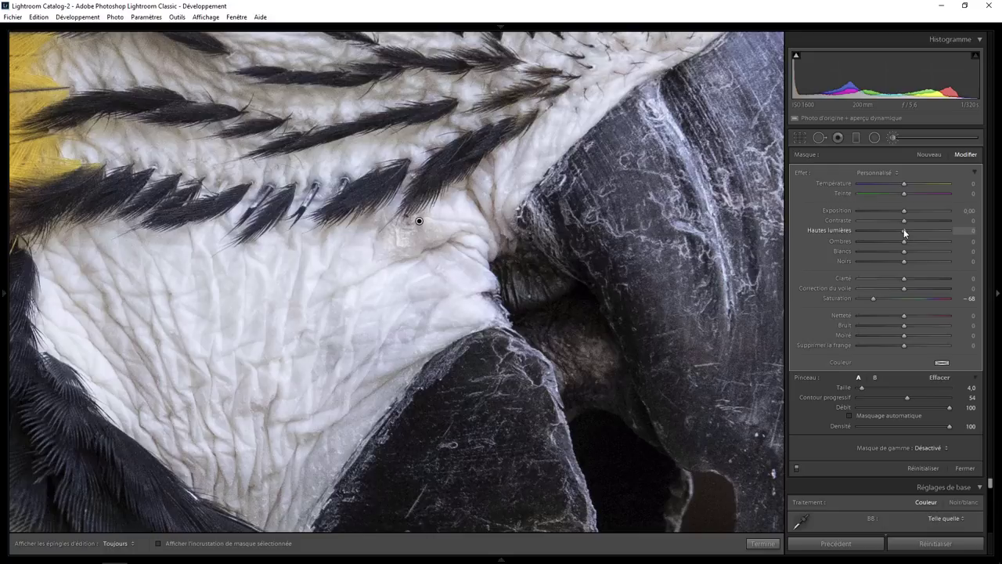
left_click_drag(904, 233, 903, 235)
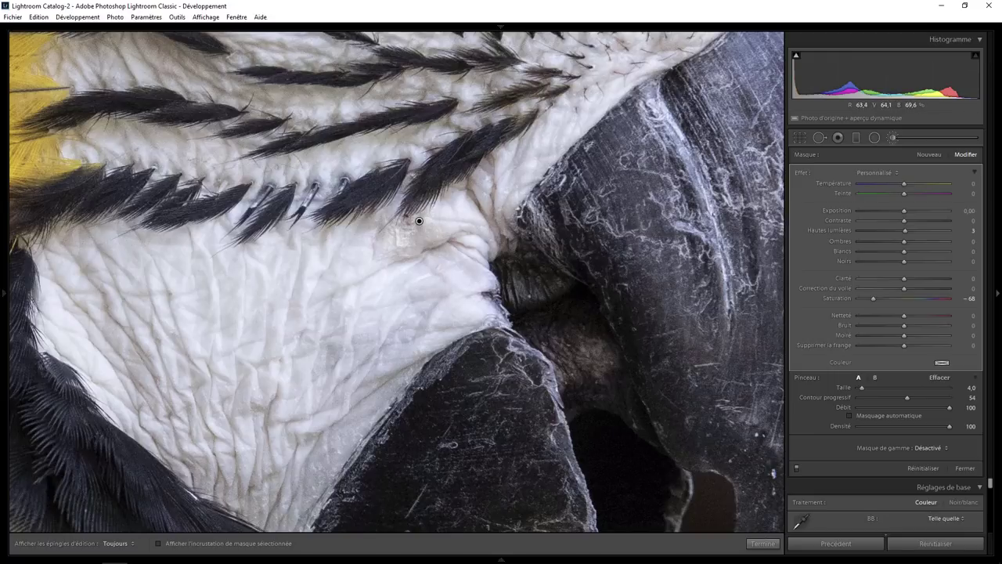
left_click(796, 468)
Close the adjustment brush and zoom into the bluish patches on the yellow chest.
left_click(763, 546)
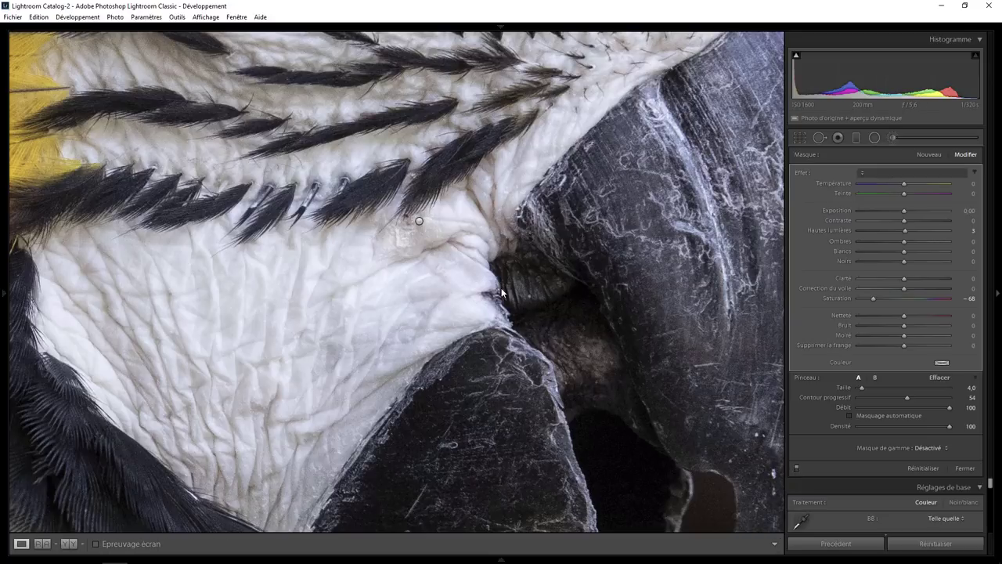
left_click(217, 375)
left_click(218, 375)
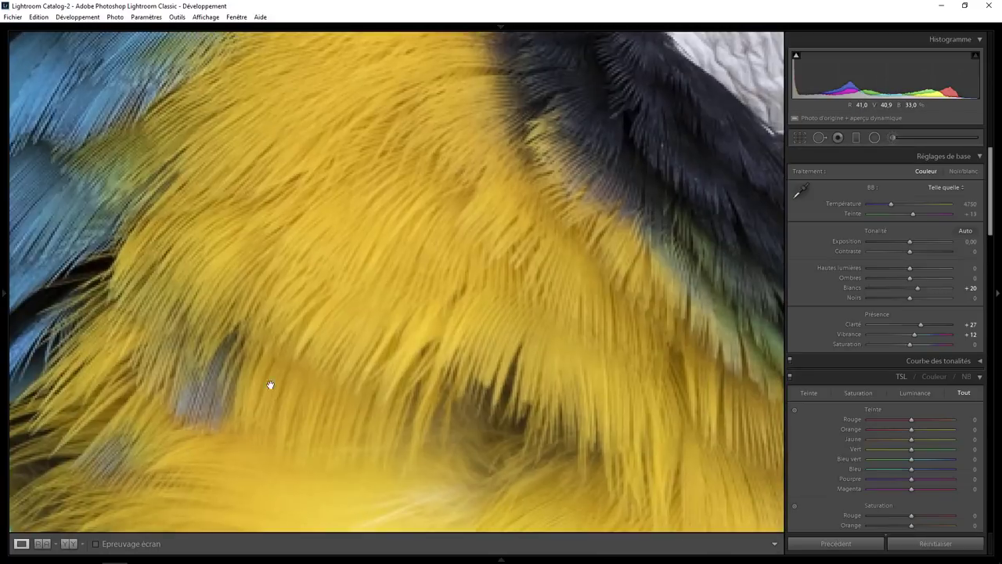
left_click_drag(290, 353, 443, 286)
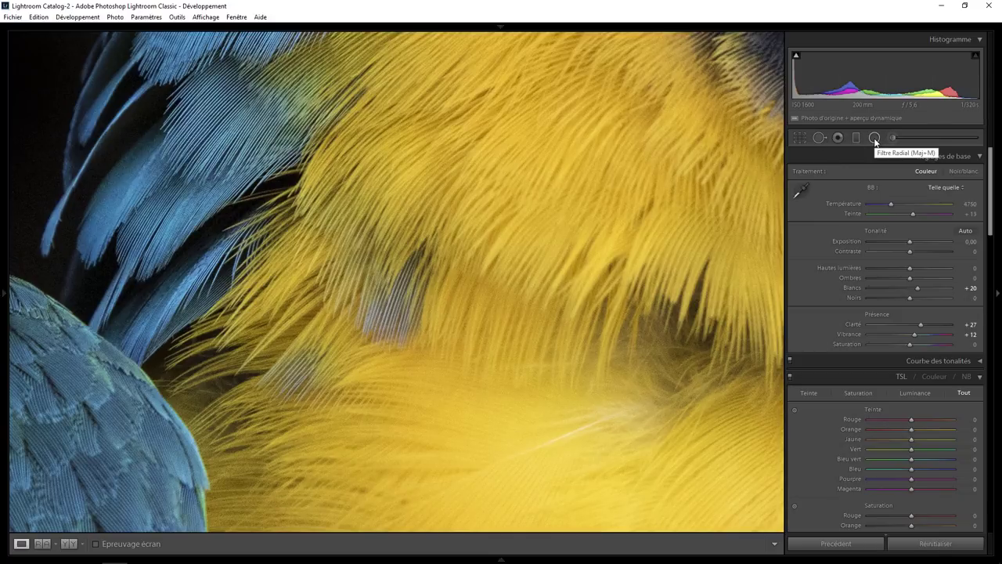
Heal the first bluish chest patch, sourcing clean yellow feathers and softening its edge.
left_click(819, 138)
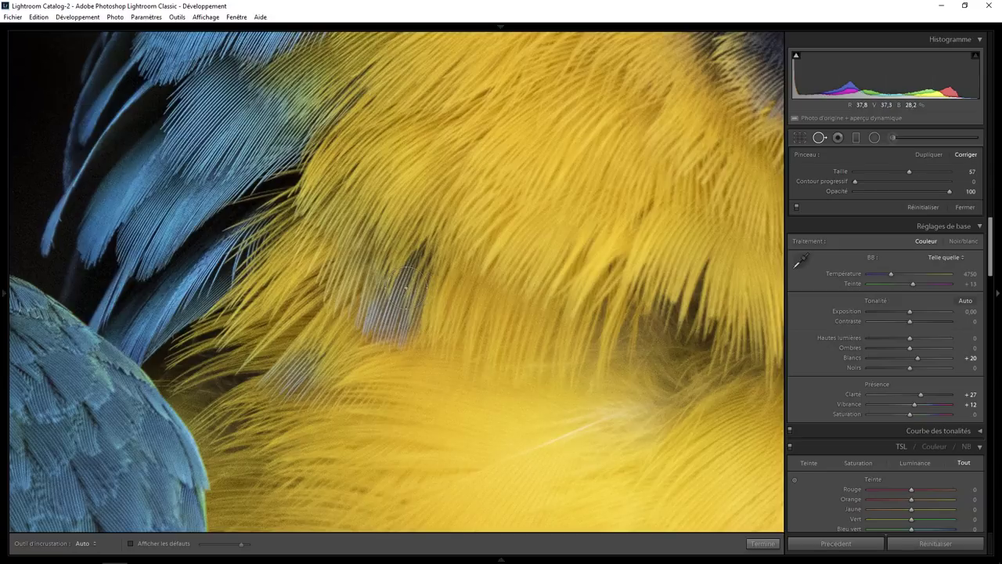
scroll(425, 258, "up", 3)
mouse_move(422, 244)
left_mouse_down()
mouse_move(387, 329)
mouse_move(387, 305)
left_mouse_up()
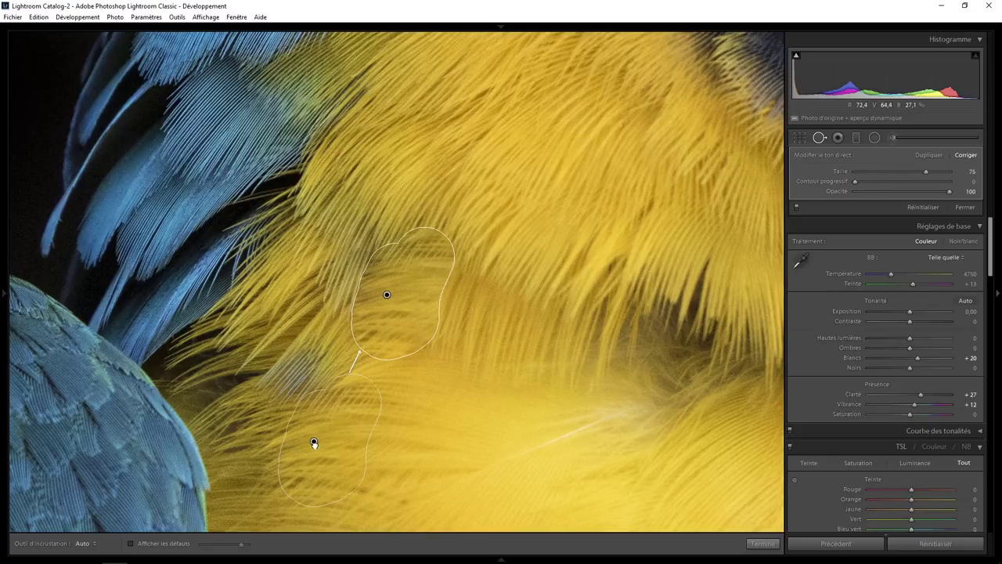
left_click_drag(521, 306, 506, 321)
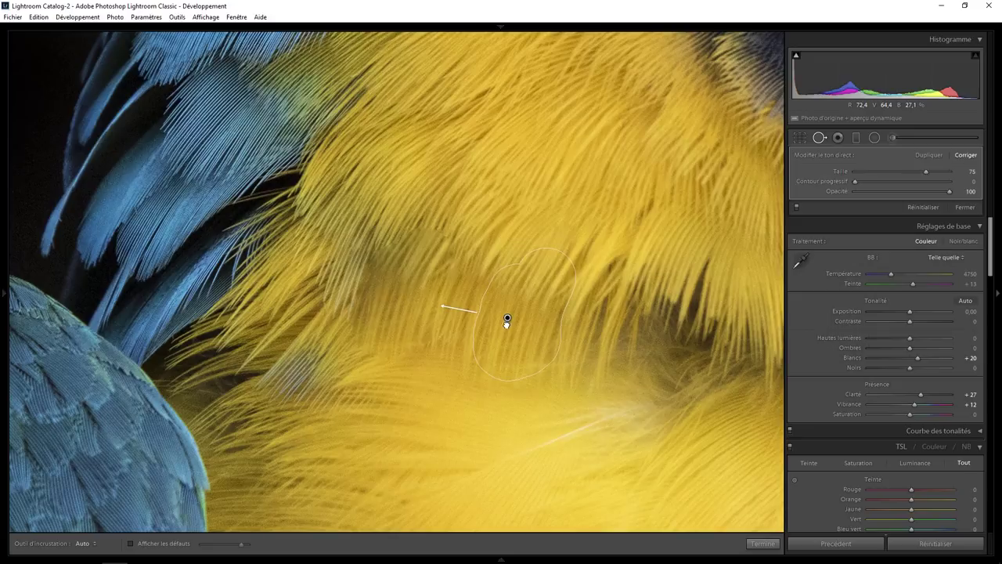
left_click_drag(507, 321, 510, 323)
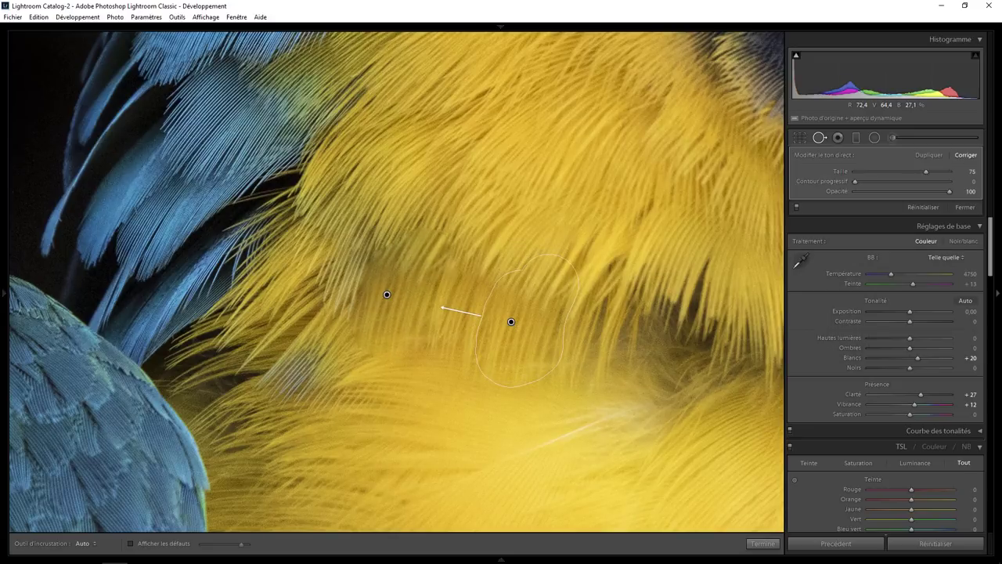
left_click_drag(854, 182, 904, 183)
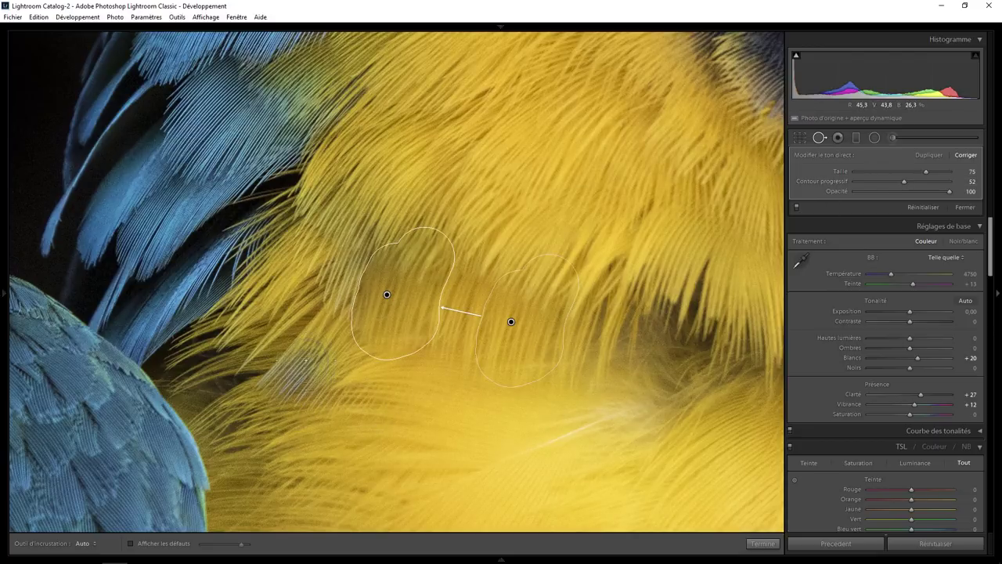
Heal the second bluish patch lower down from matching feathers with no feathering.
left_click_drag(295, 363, 291, 385)
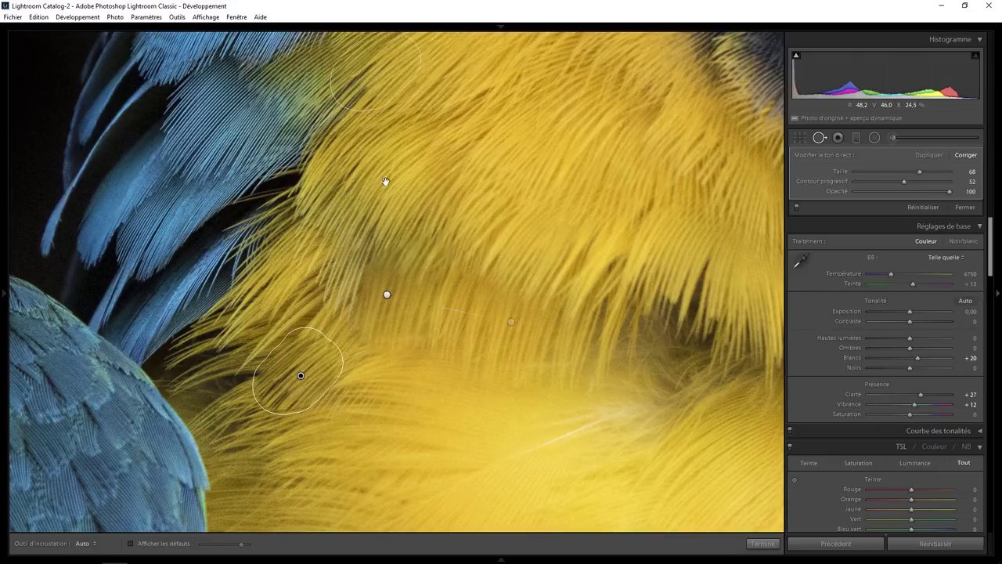
left_click_drag(377, 73, 430, 83)
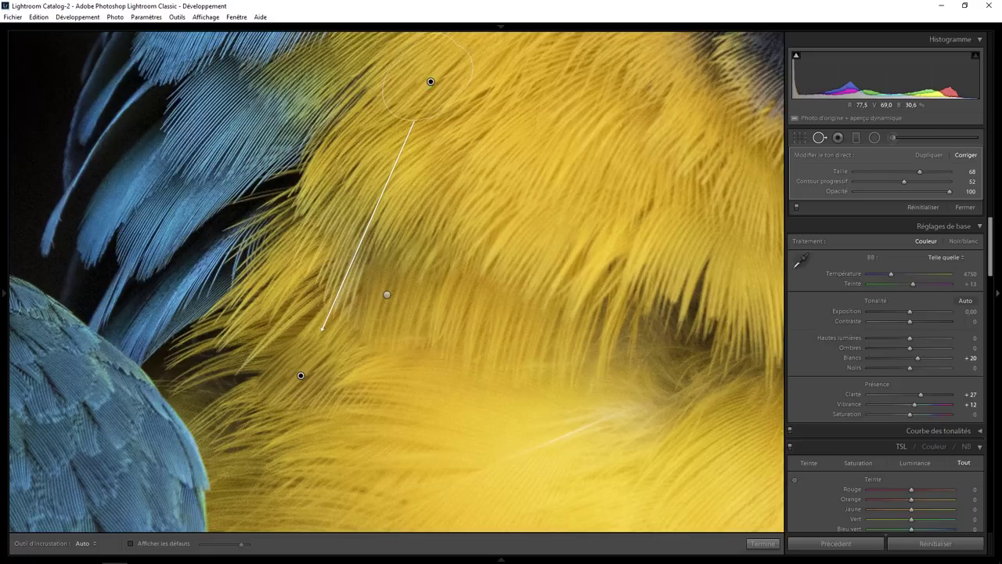
left_click_drag(902, 179, 796, 189)
left_click(763, 543)
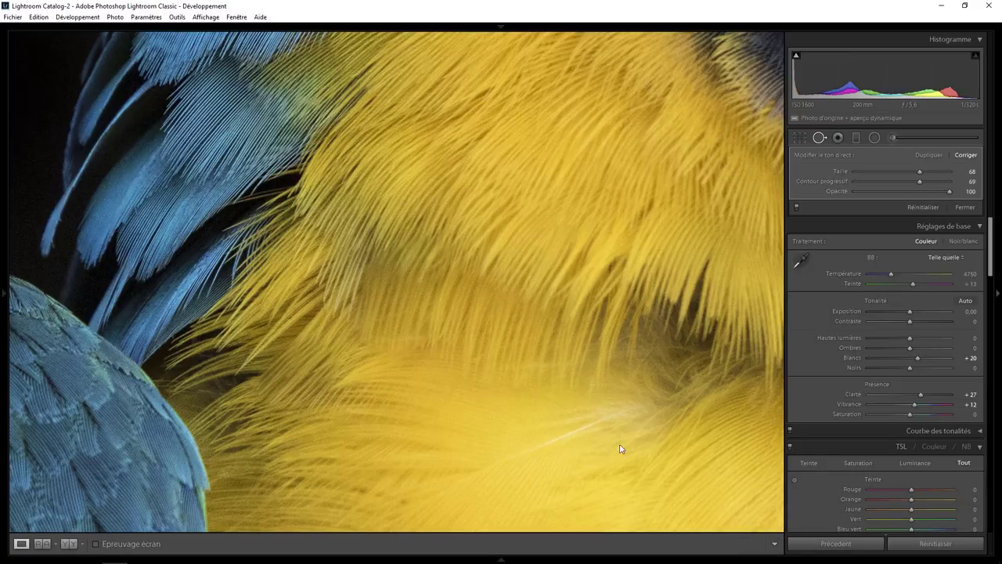
Zoom to the eye, set Sharpening Amount to 54, then fit the whole portrait.
left_click(422, 269)
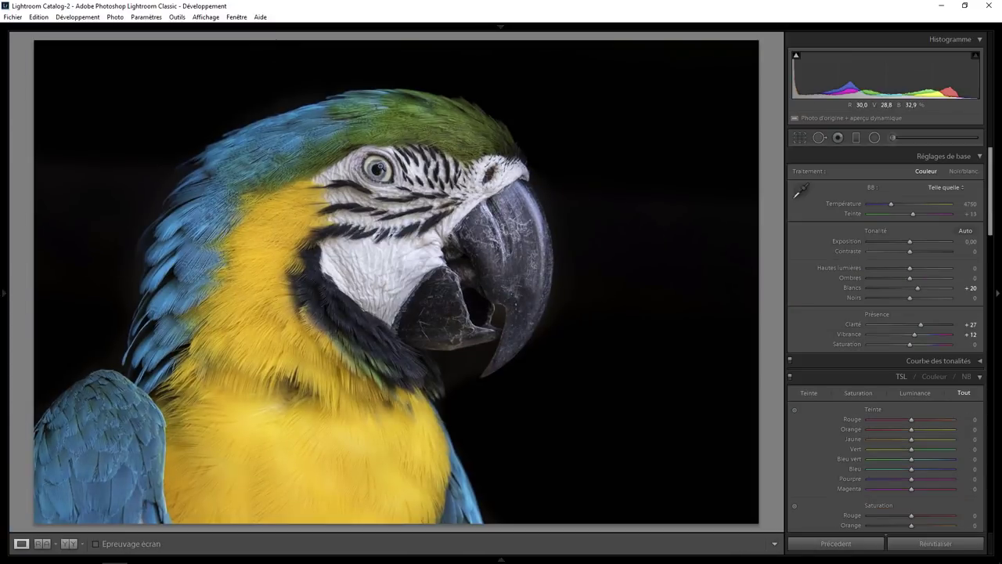
left_click(377, 168)
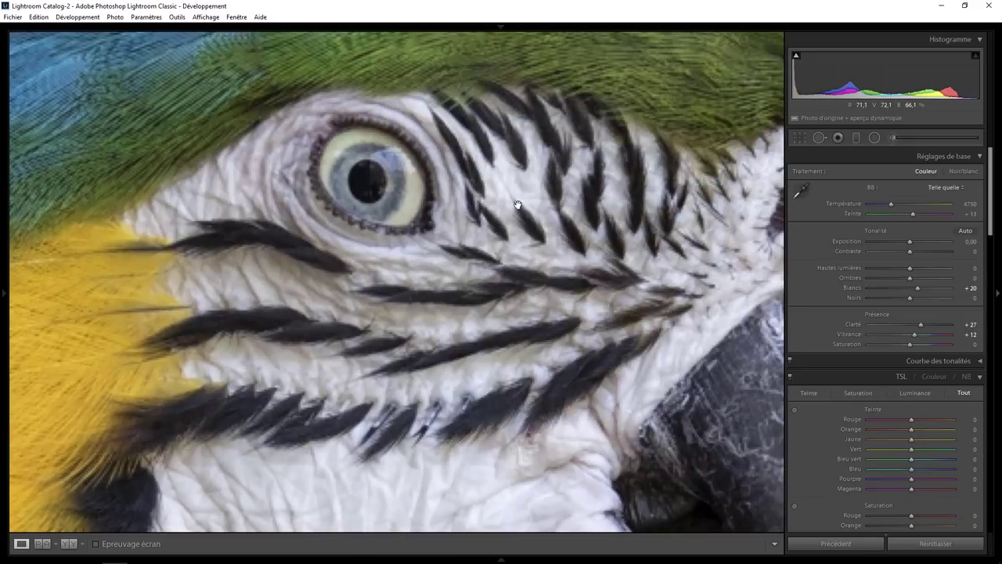
left_click_drag(990, 196, 990, 340)
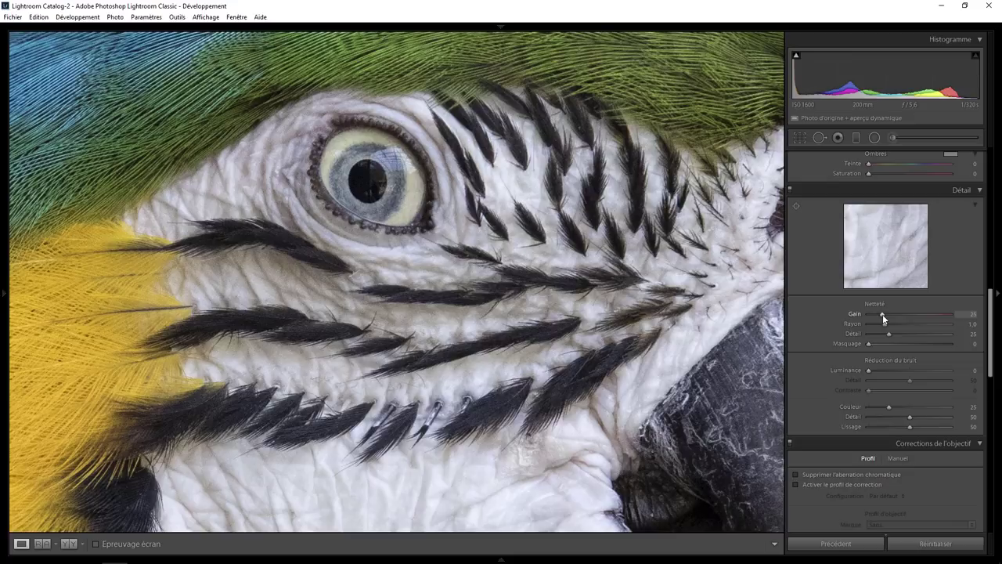
left_click_drag(900, 314, 897, 314)
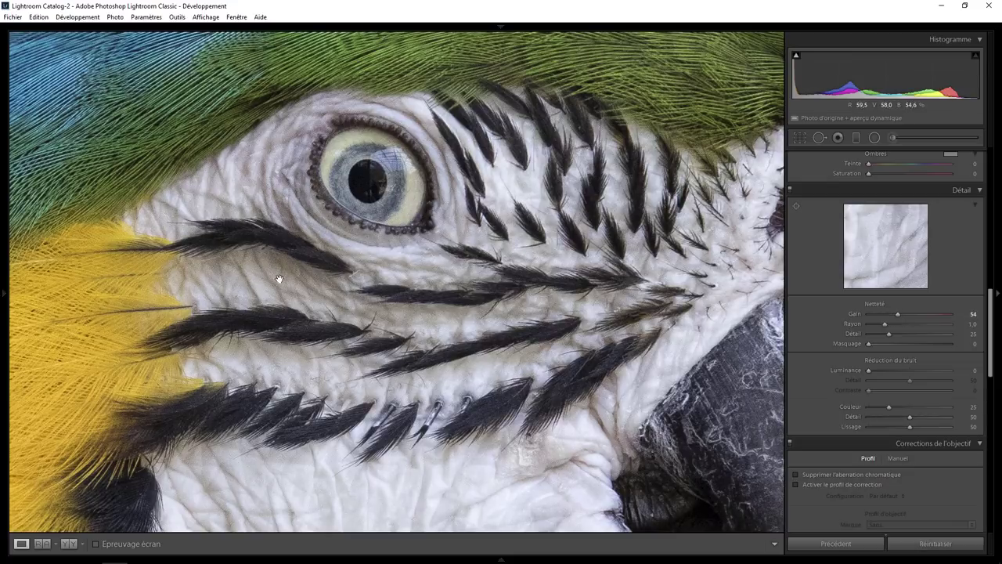
left_click(312, 287)
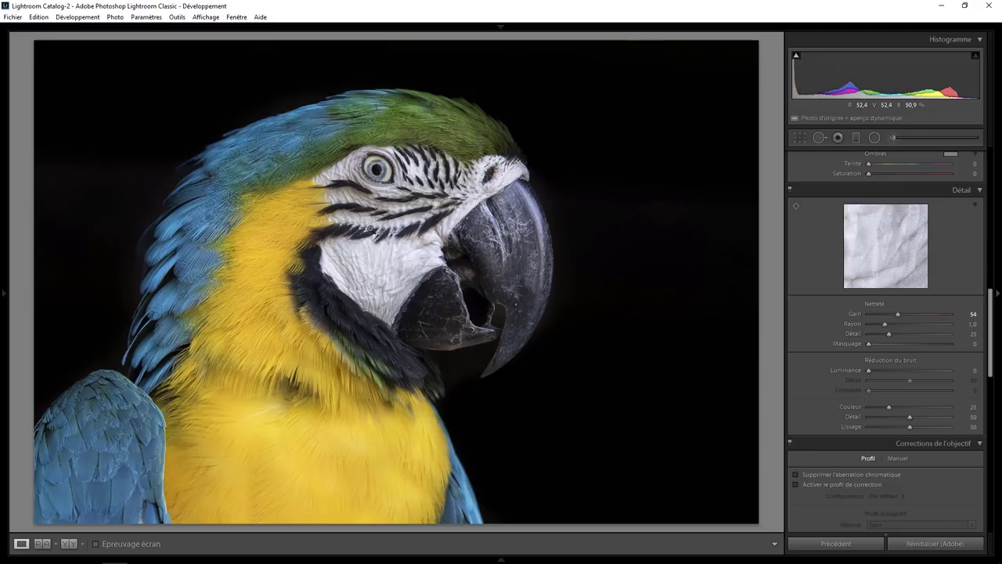
key("backslash")
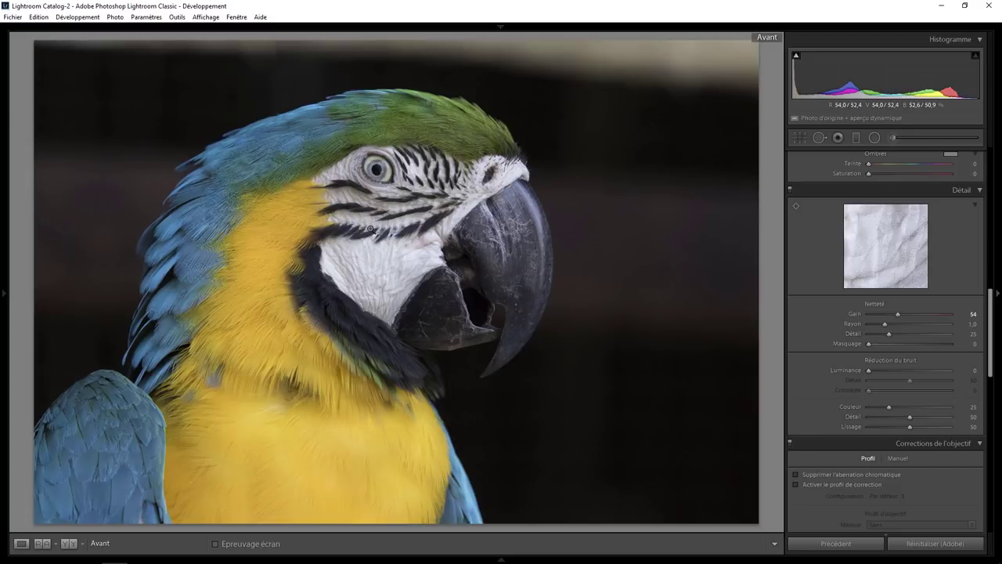
key("backslash")
key("backslash")
key("backslash")
key("backslash")
key("backslash")
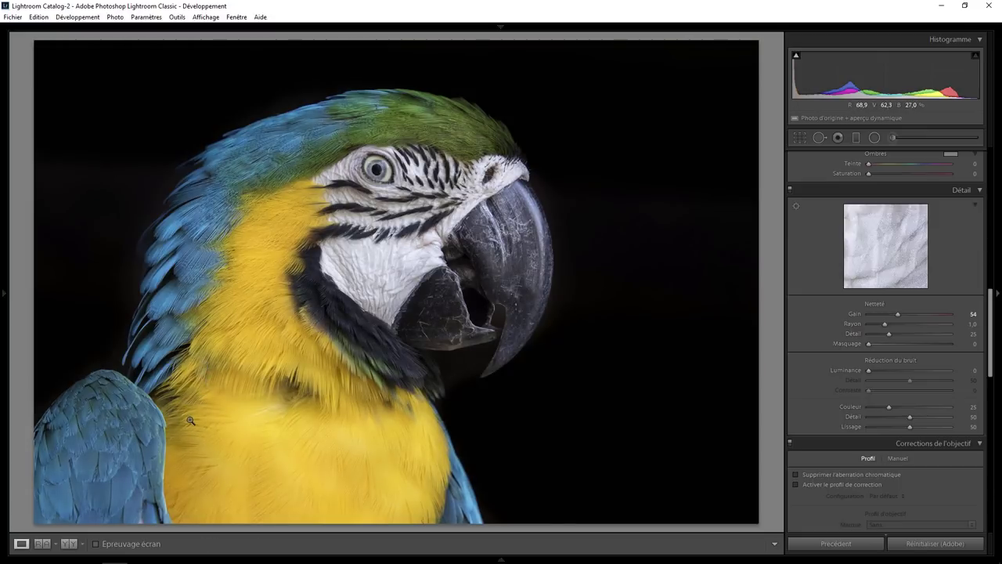
key("backslash")
key("backslash")
key("backslash")
key("backslash")
key("backslash")
key("backslash")
key("backslash")
key("backslash")
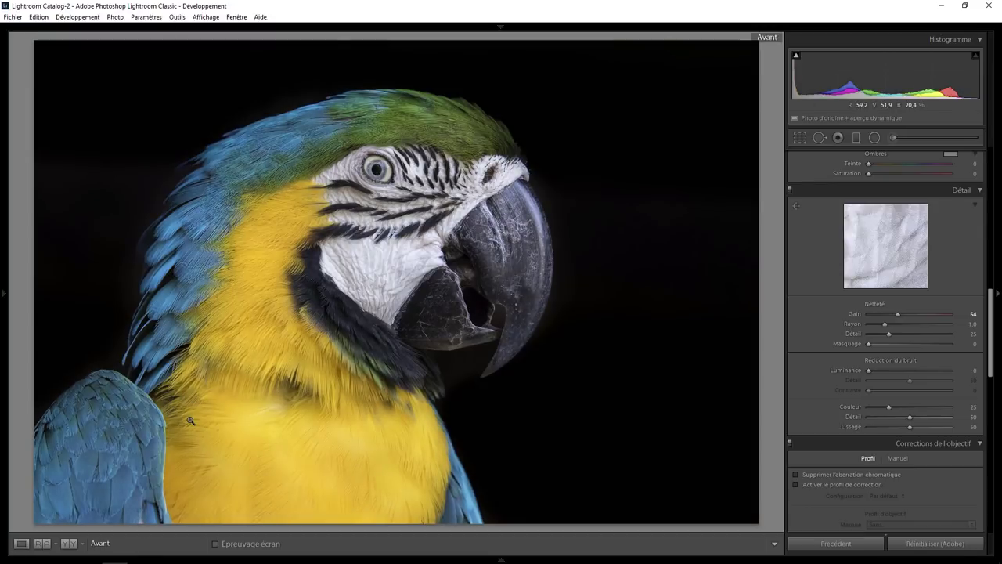
key("backslash")
key("backslash")
key("shift")
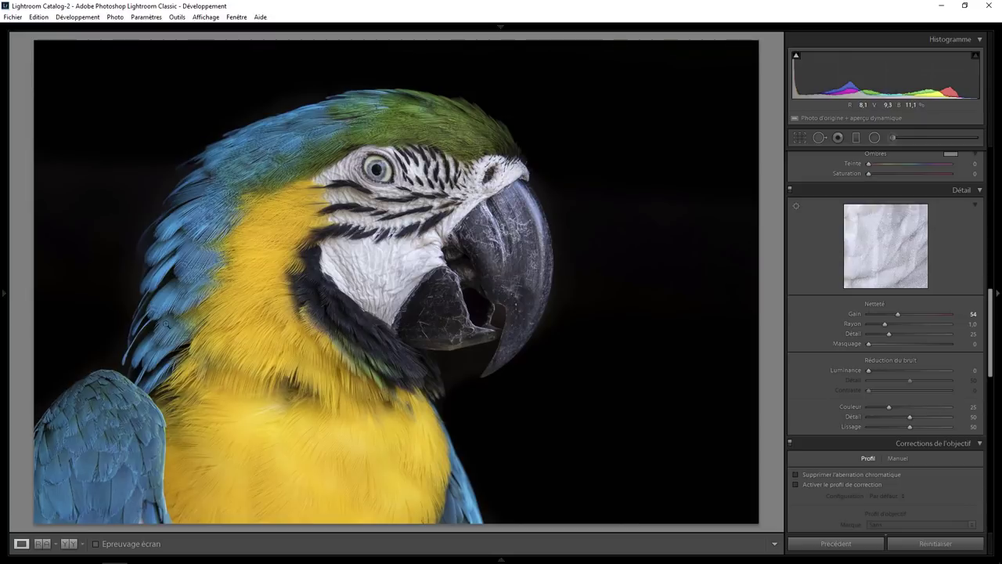
Select the background brush pin (exposure −2,84, shadows −57) and toggle its mask overlay.
left_click(893, 136)
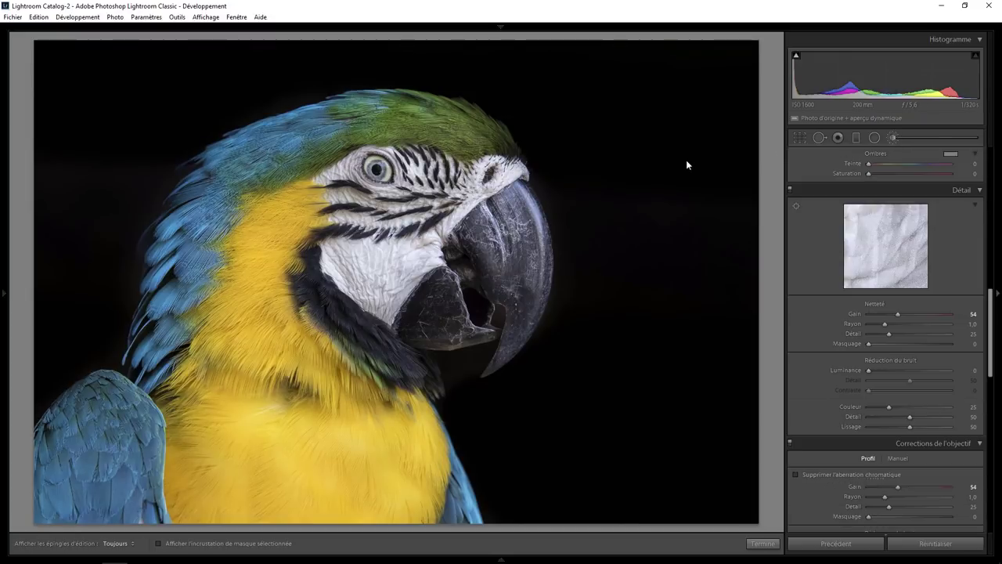
left_click(752, 201)
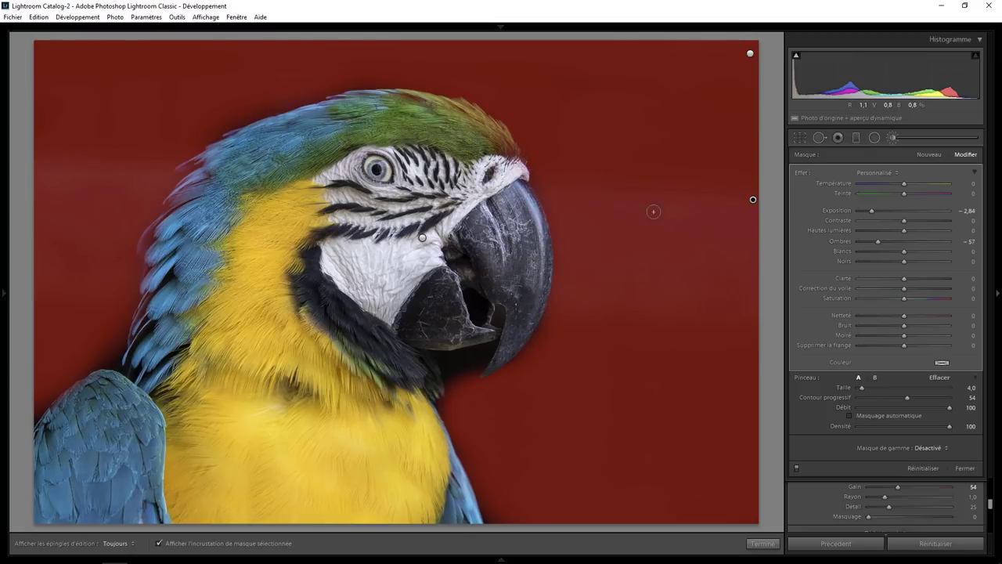
key("o")
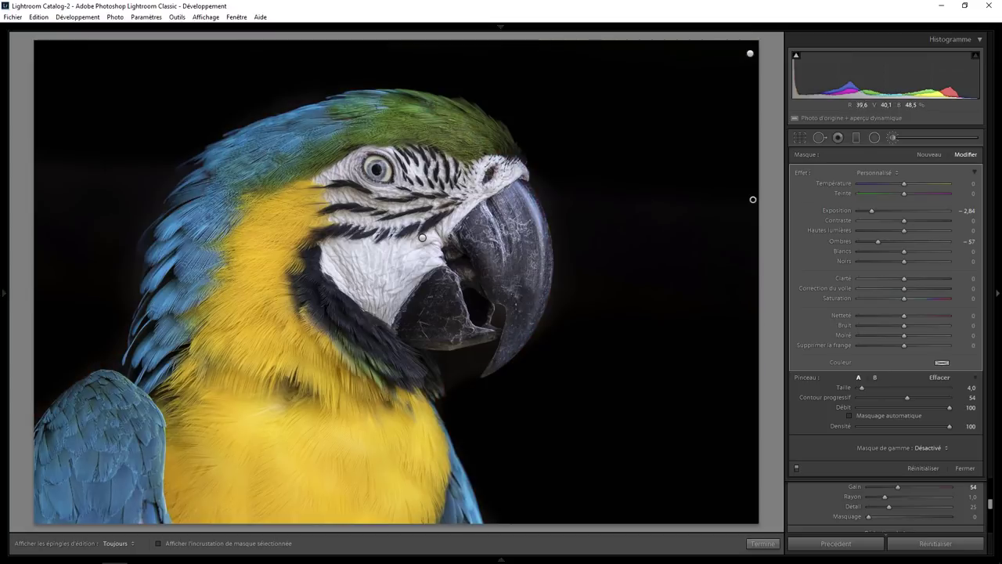